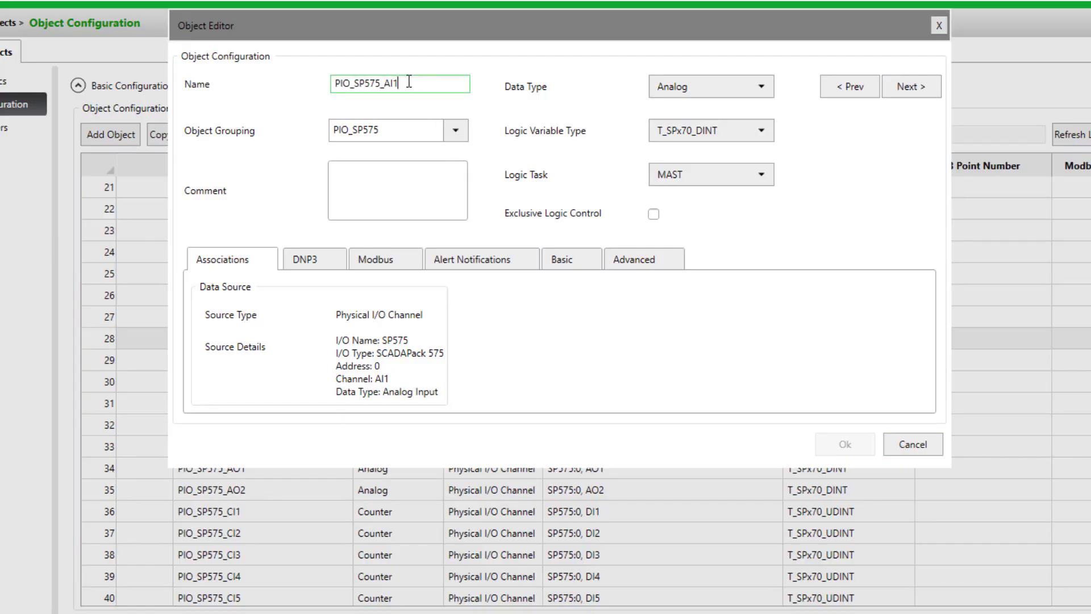
In the Object Editor, rename the AI1 object to TankLevel and PIO_SP575_AI2 to Pressure.
key(BackSpace)
key(BackSpace)
key(BackSpace)
key(BackSpace)
key(BackSpace)
key(BackSpace)
key(BackSpace)
key(BackSpace)
key(BackSpace)
key(BackSpace)
key(BackSpace)
key(BackSpace)
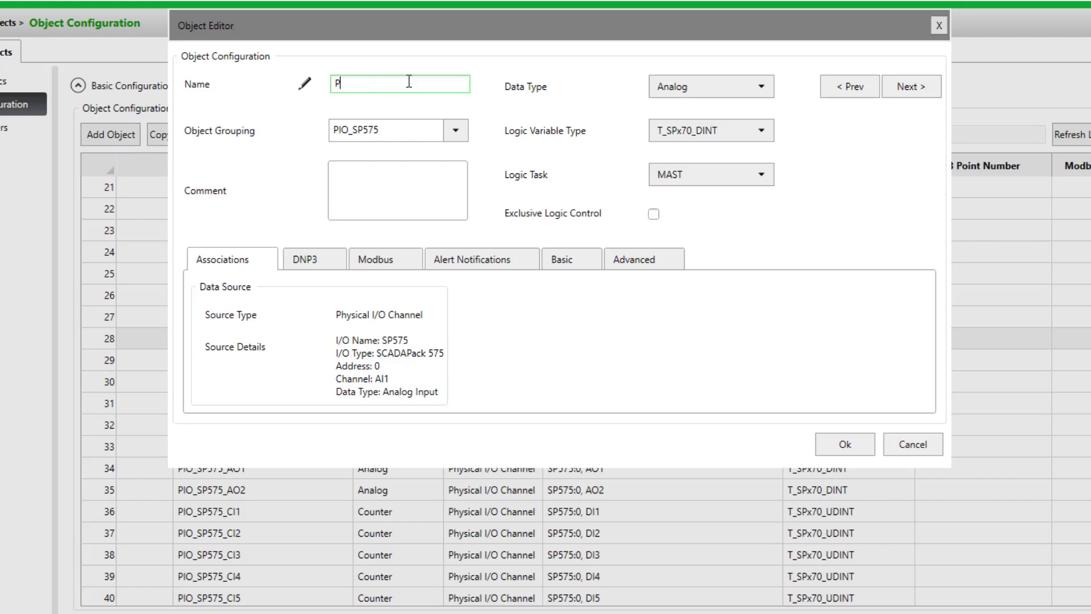
key(BackSpace)
text(TankLevel)
click(911, 91)
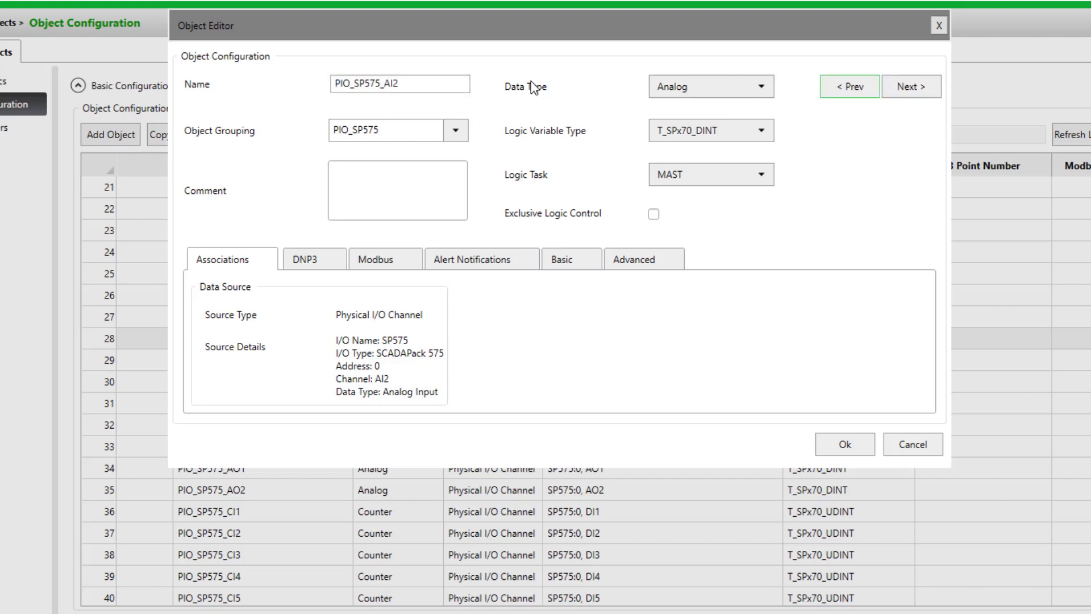
drag(419, 83, 292, 77)
text(Pressure)
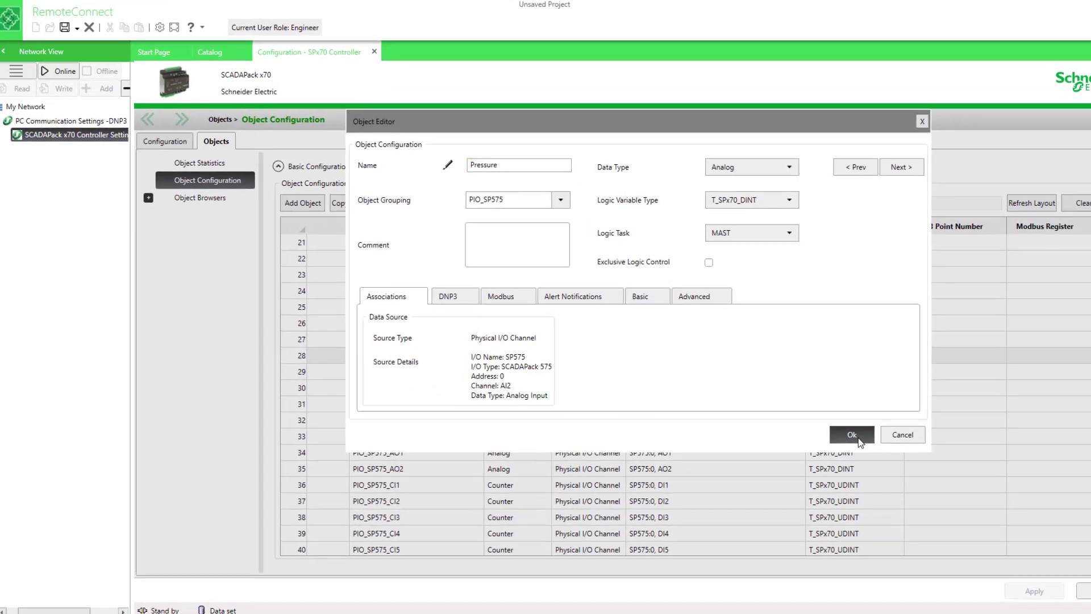
Confirm and apply the TankLevel and Pressure renames, then show the Physical I/O Local configuration page.
click(845, 443)
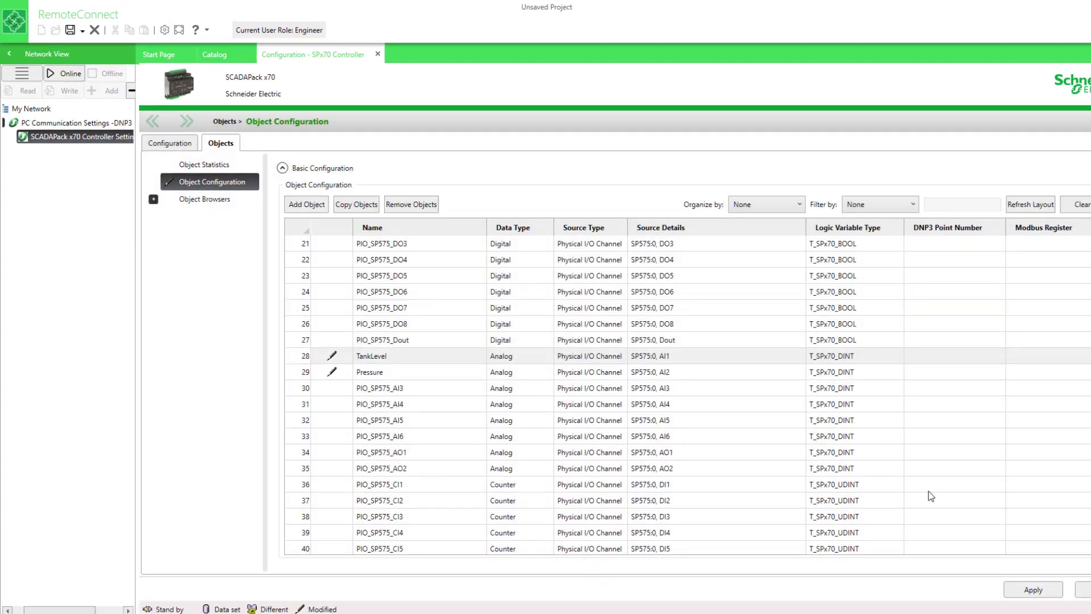
click(1027, 589)
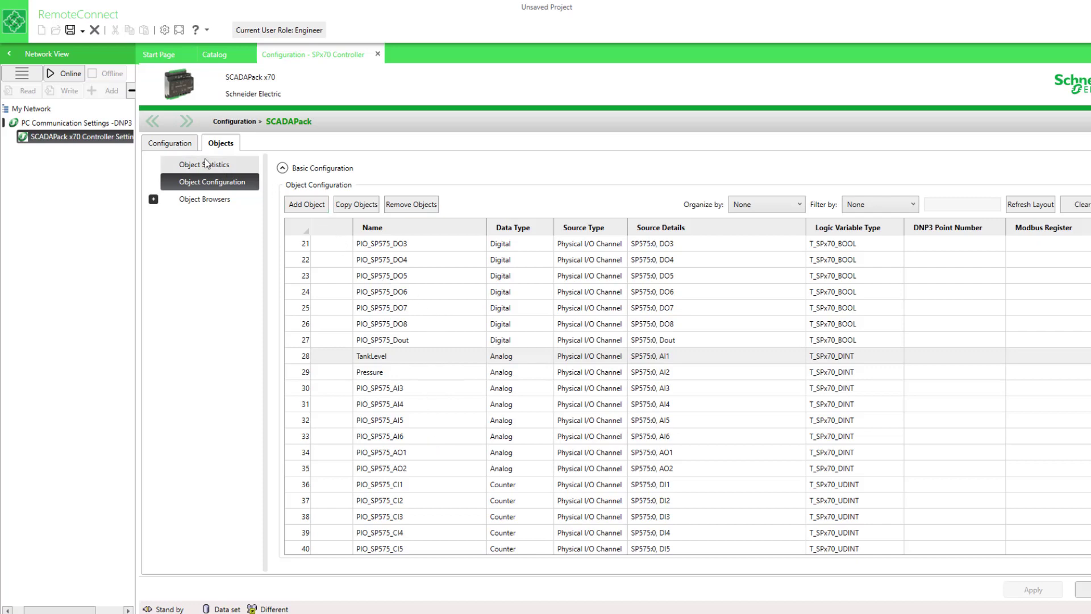
click(179, 146)
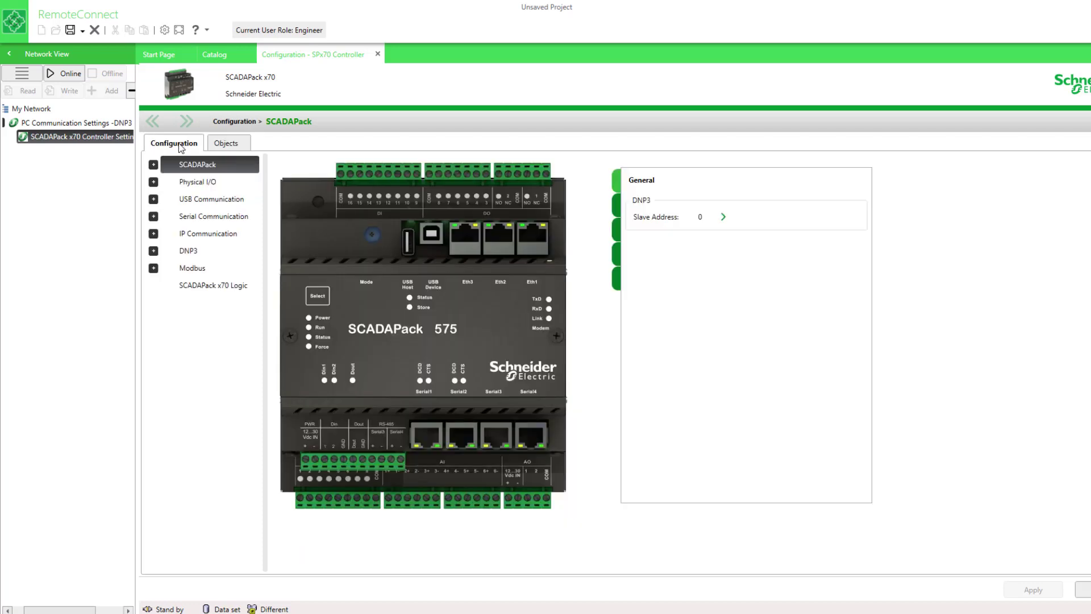
click(153, 182)
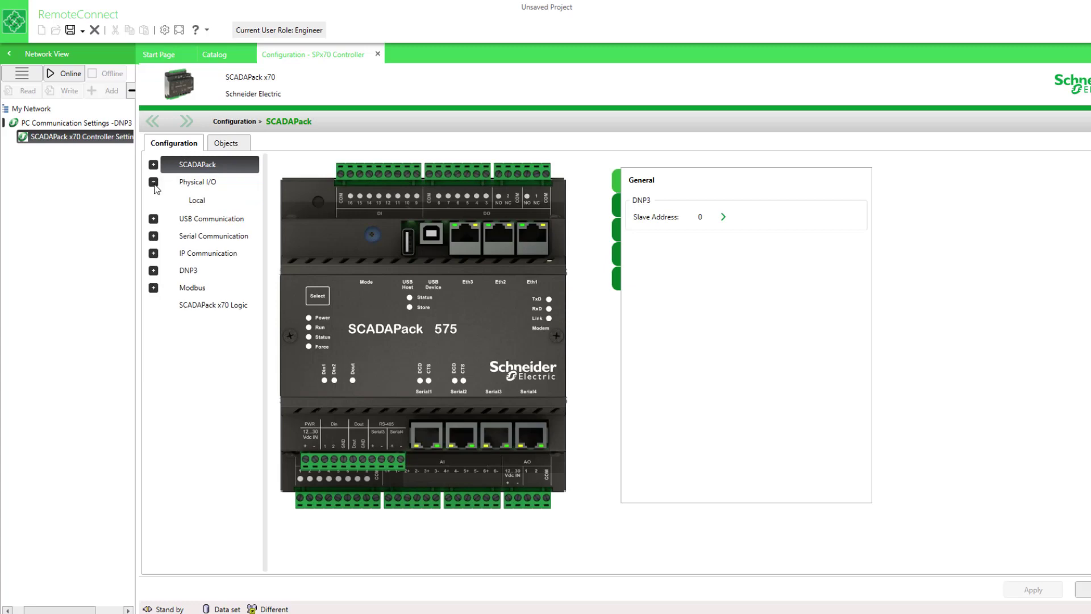
click(198, 206)
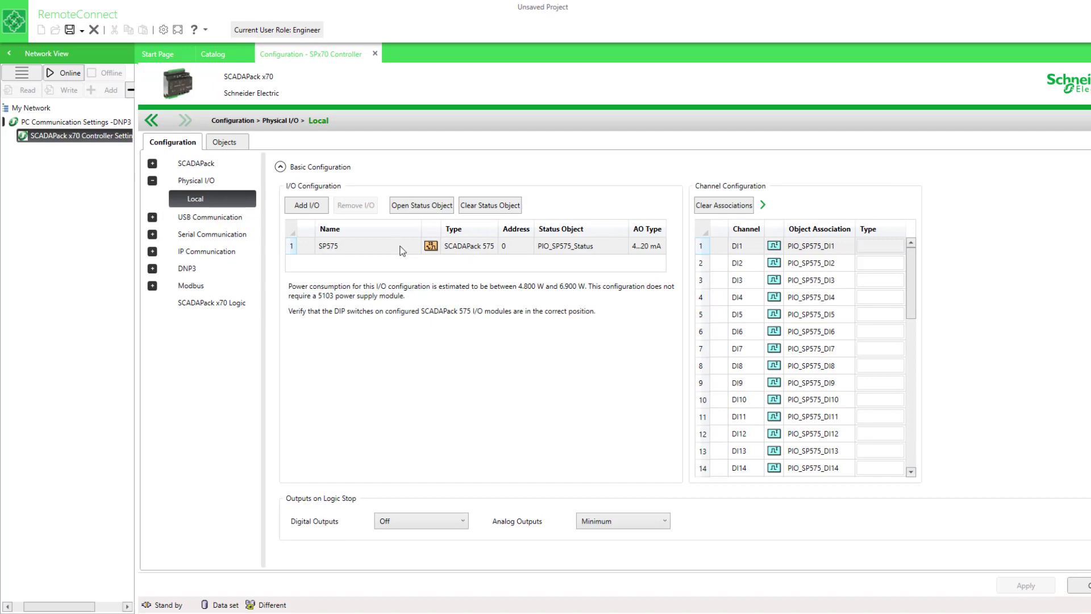
Add a 5506 Analog In module named 5506 that auto-creates and connects objects for AI0–AI7, without DNP3/Modbus.
click(310, 207)
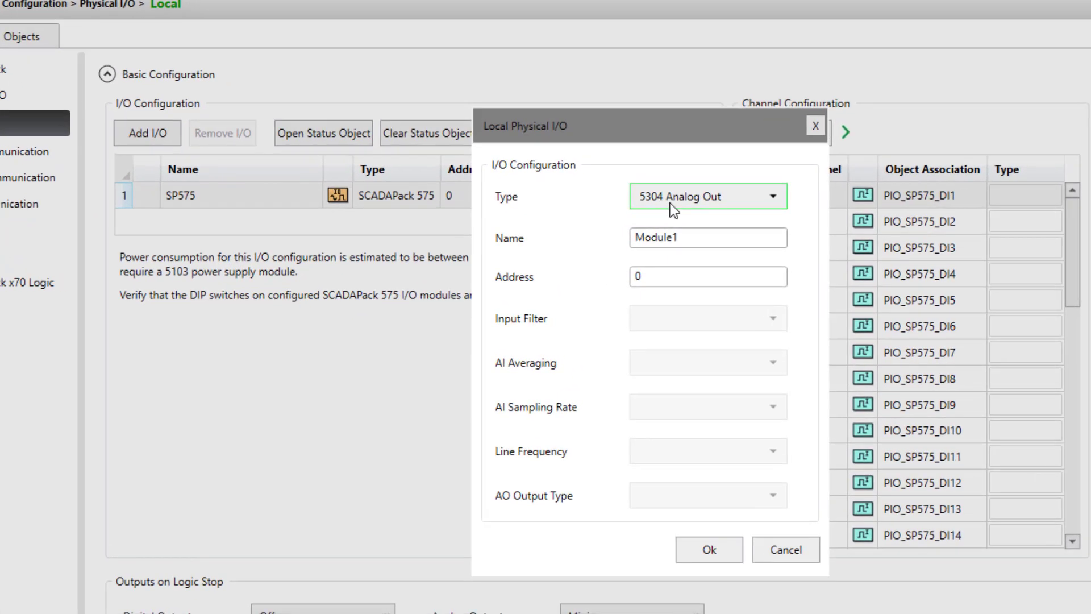
click(670, 203)
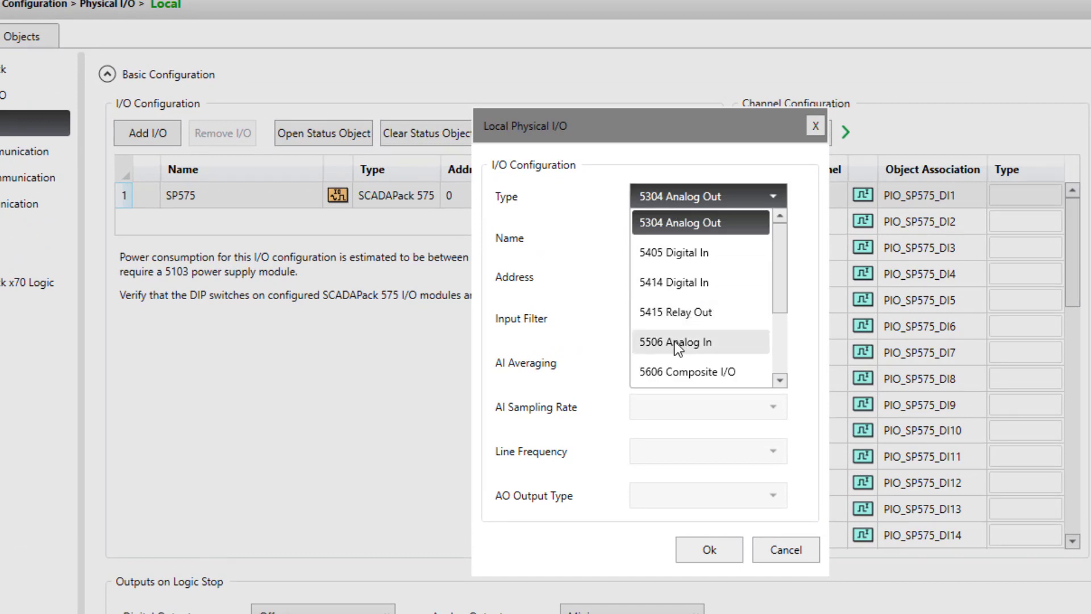
click(676, 344)
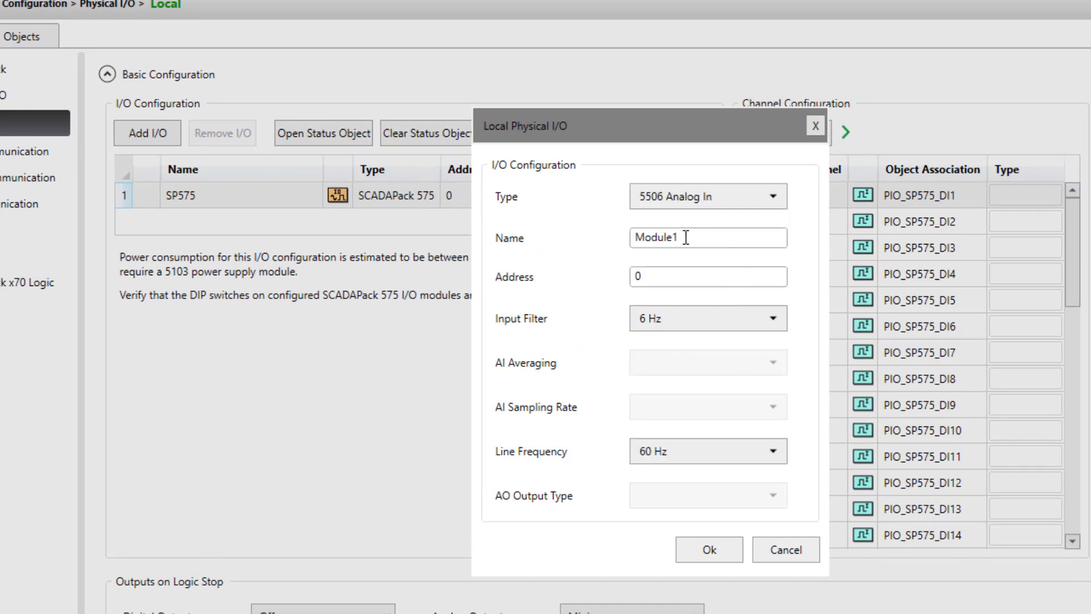
drag(688, 237, 565, 231)
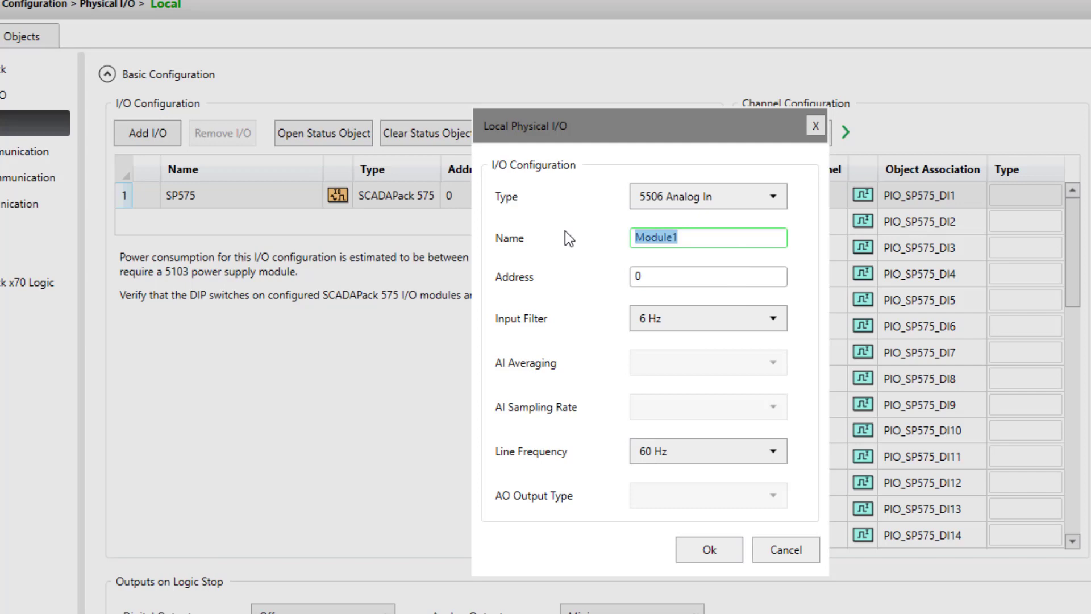
text(5506)
click(710, 550)
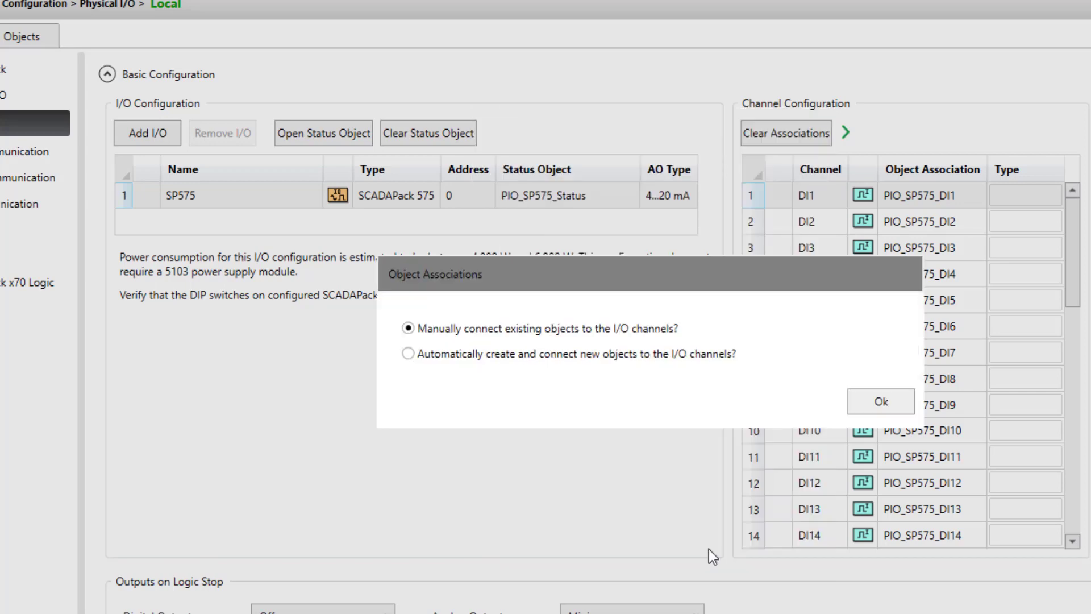
click(409, 354)
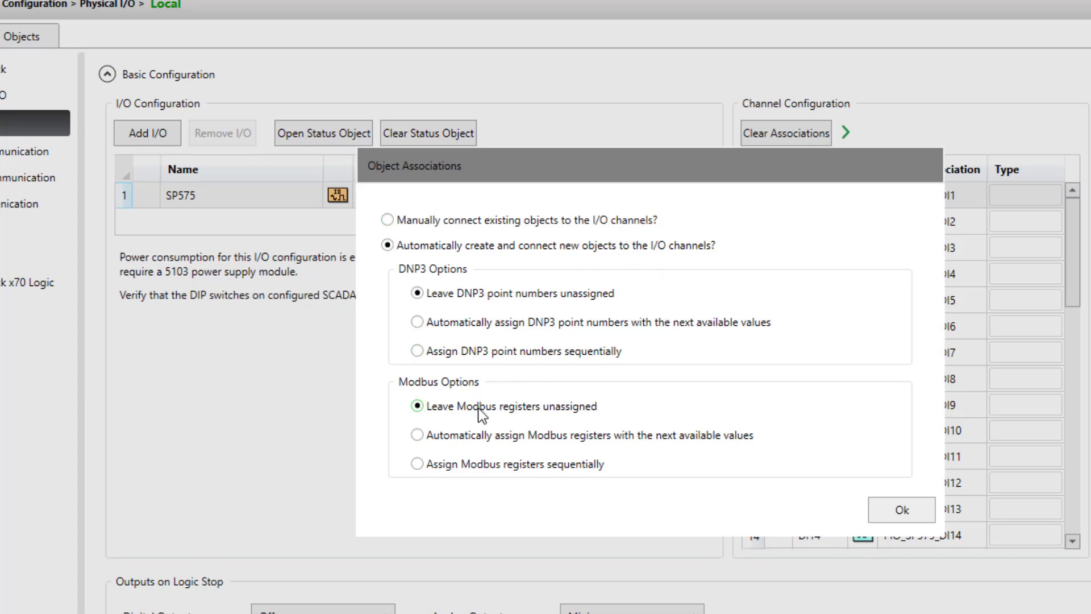
click(895, 514)
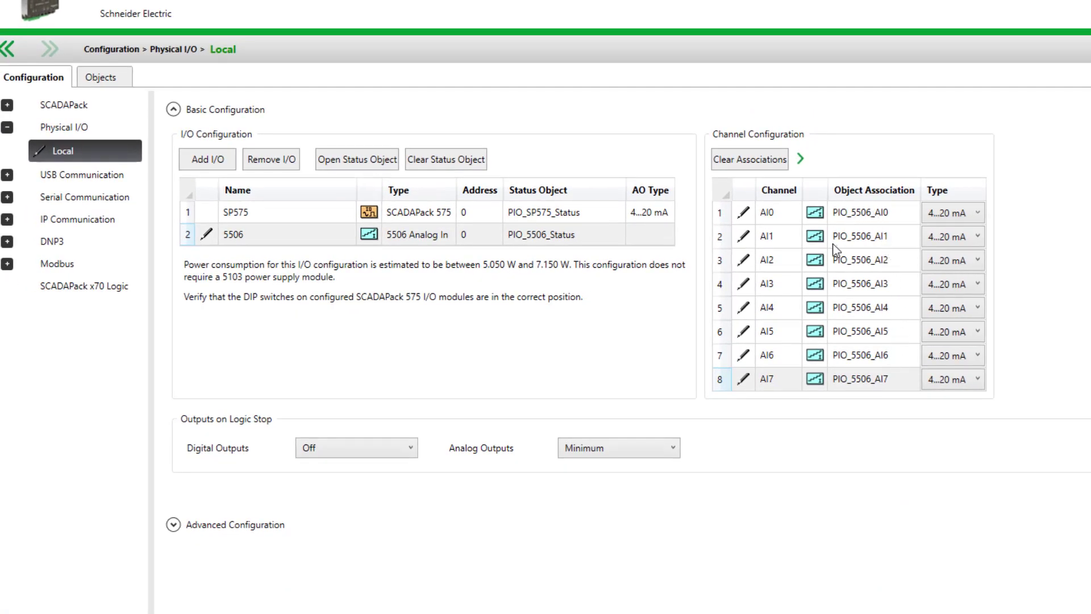
Review the newly created PIO_5506 objects in the Objects list.
click(87, 78)
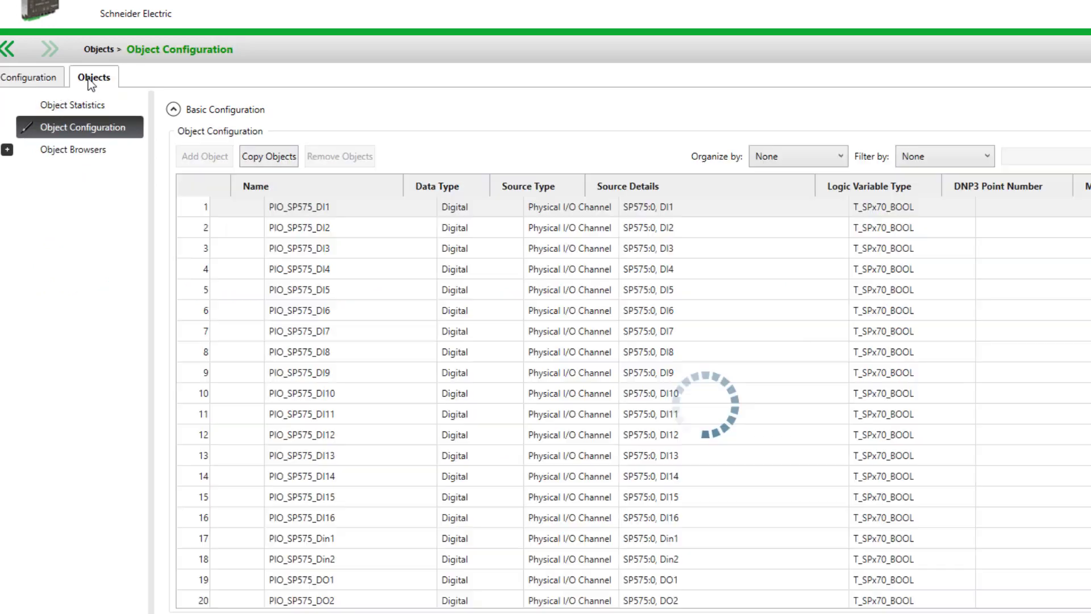
scroll(415, 431, down, 12)
scroll(415, 432, down, 2)
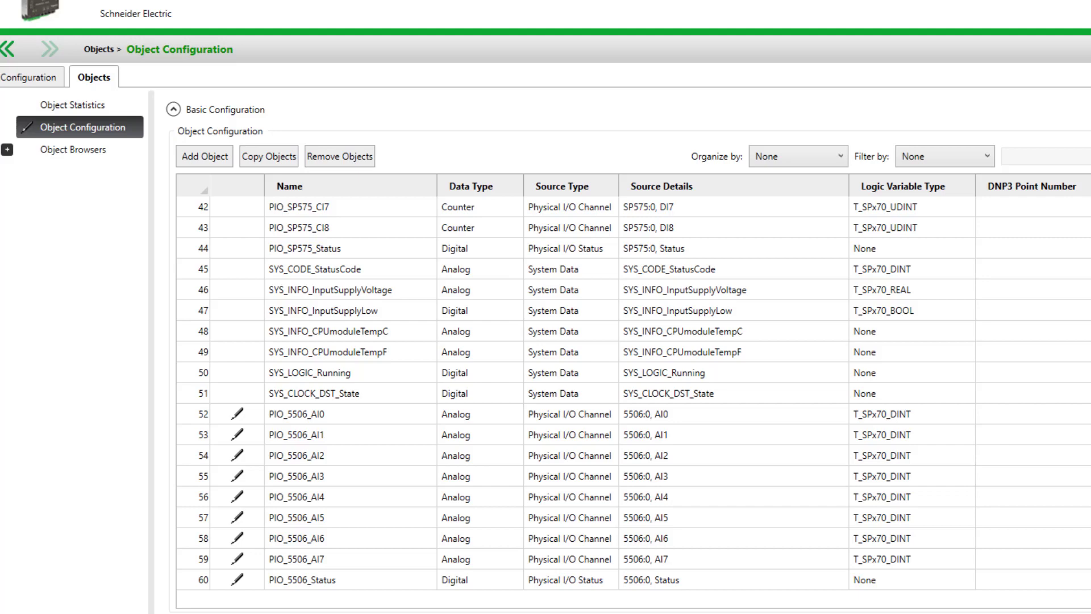
Remove the 5506 module from local I/O, deleting its connected objects too.
click(29, 77)
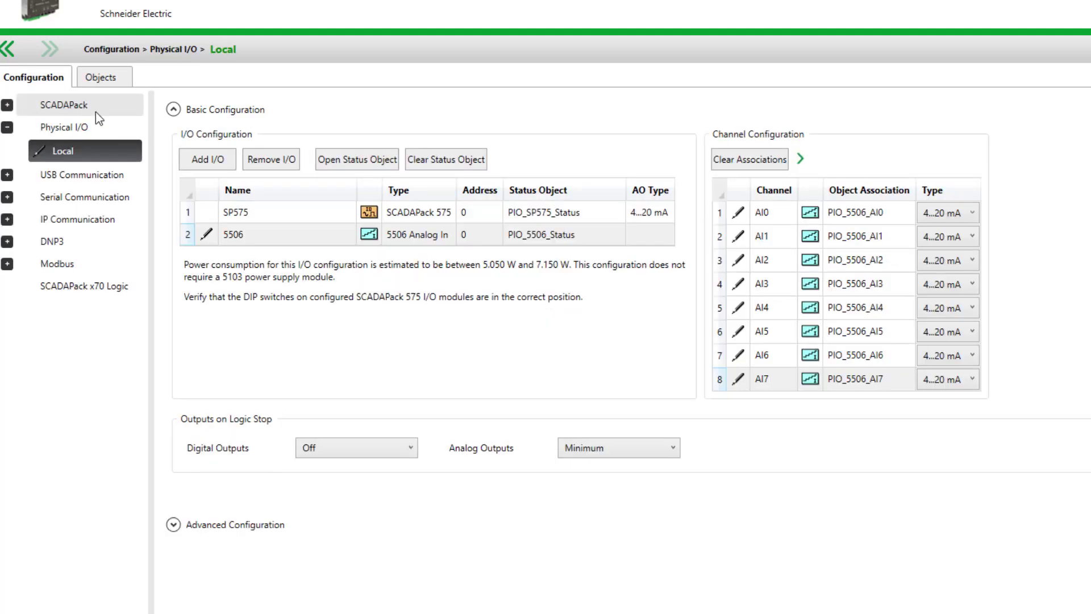
click(244, 227)
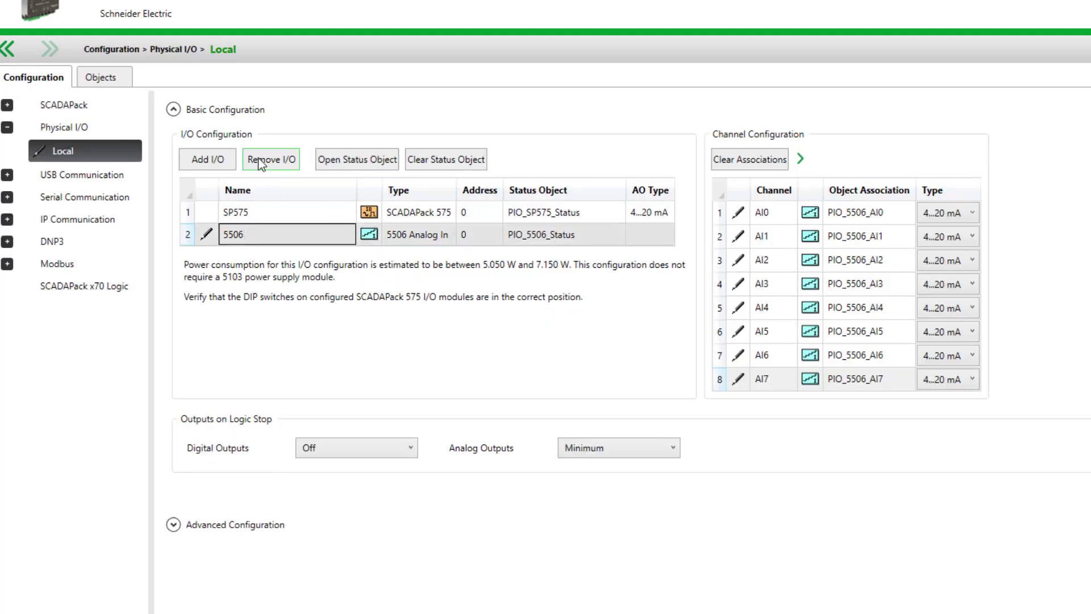
click(258, 158)
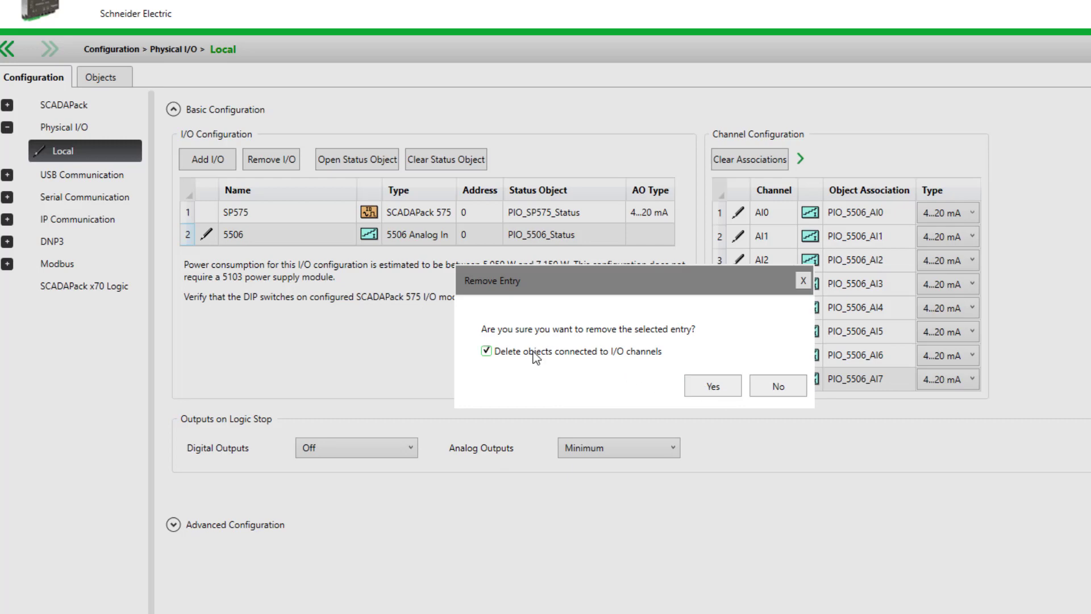
click(714, 390)
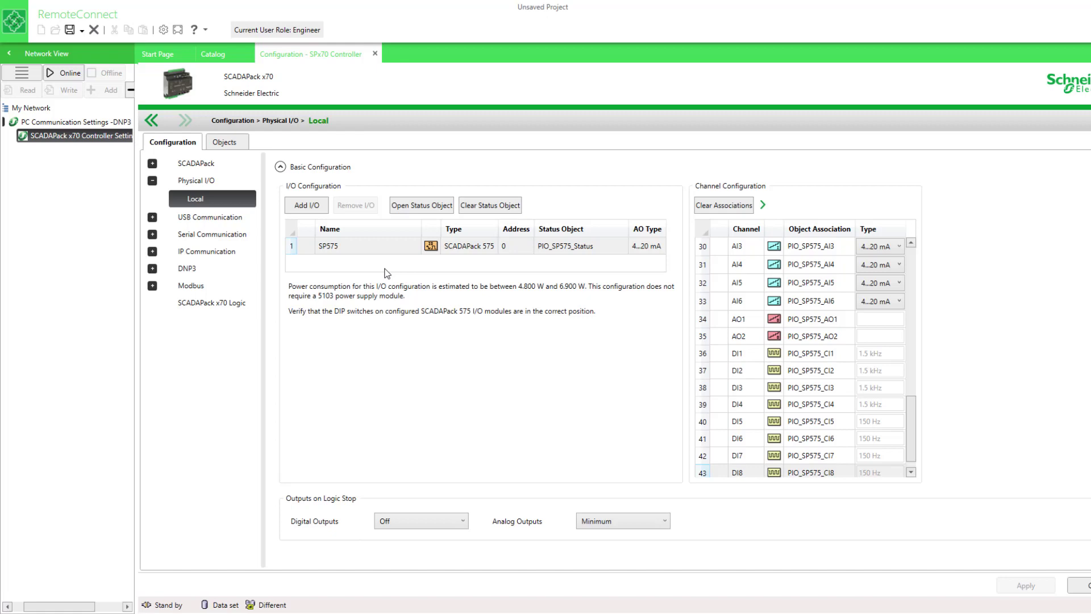
Create a new analog object that takes its data from System Data.
click(241, 144)
scroll(465, 398, down, 6)
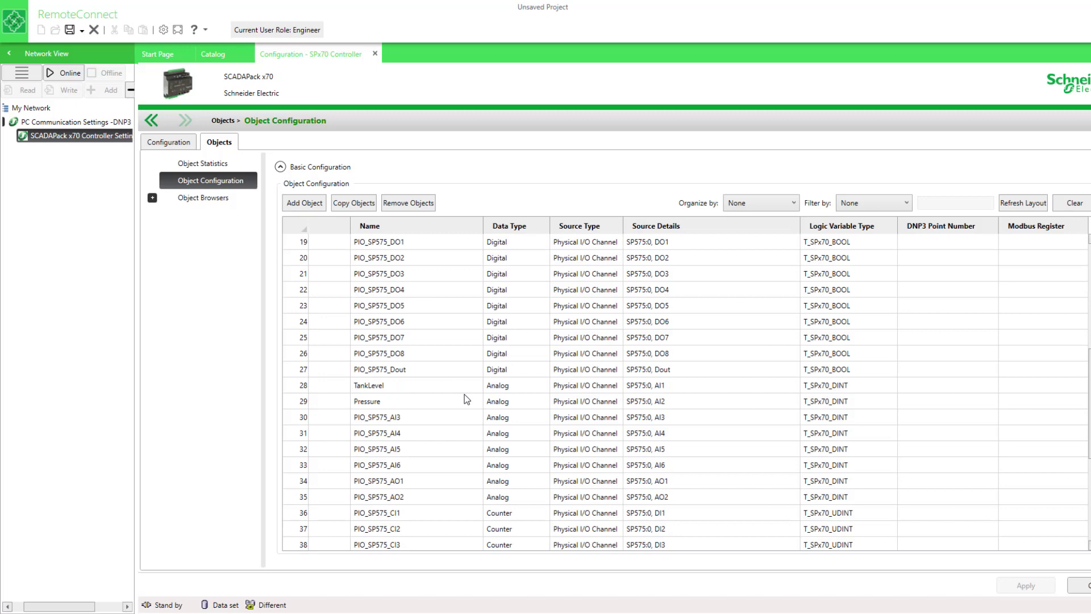
scroll(465, 397, down, 5)
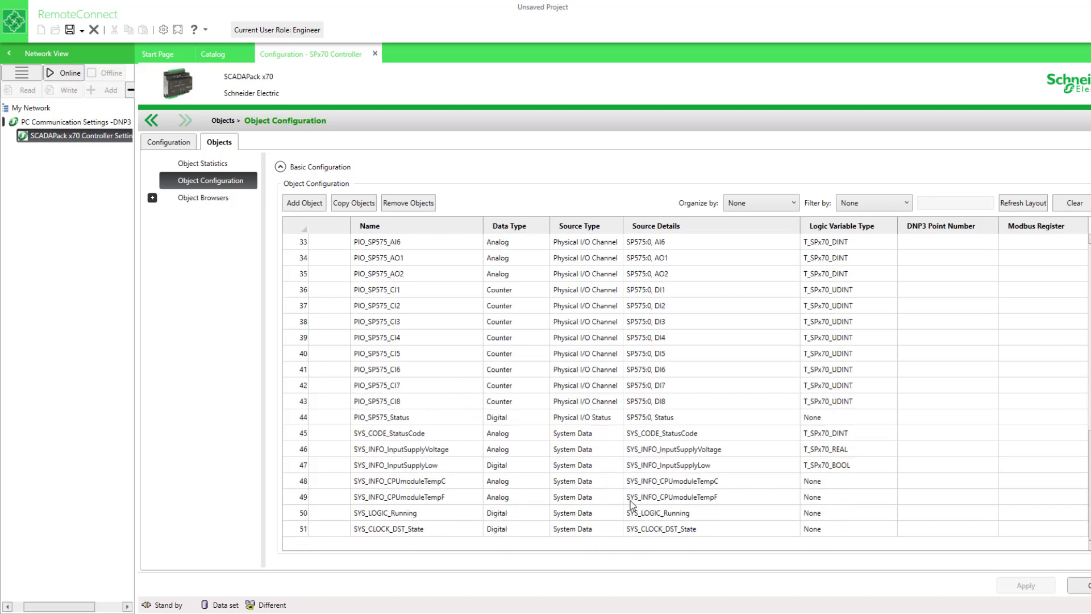
click(303, 204)
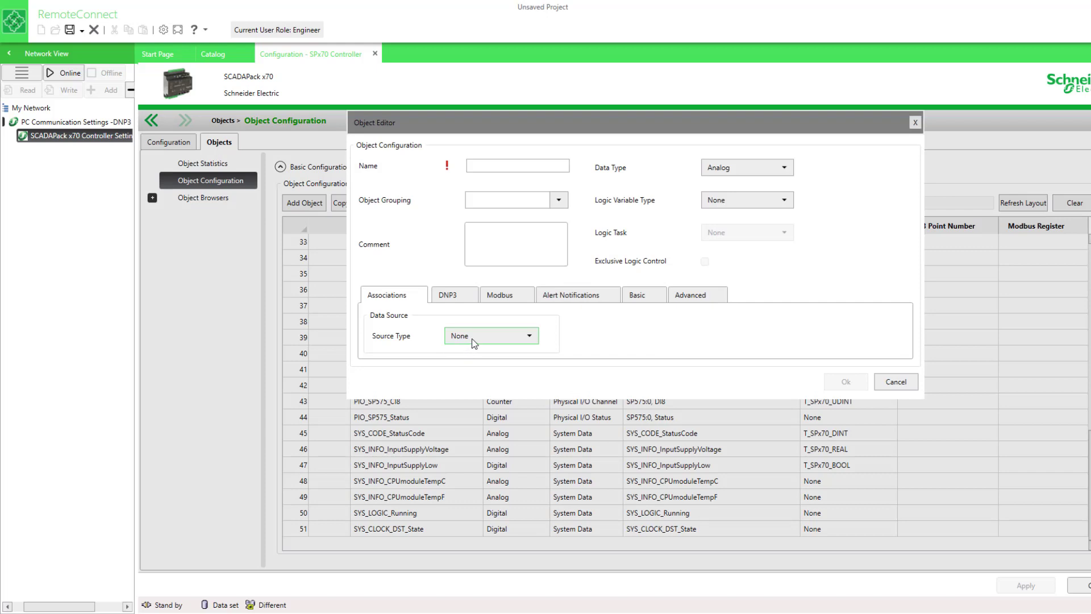
click(505, 341)
click(470, 372)
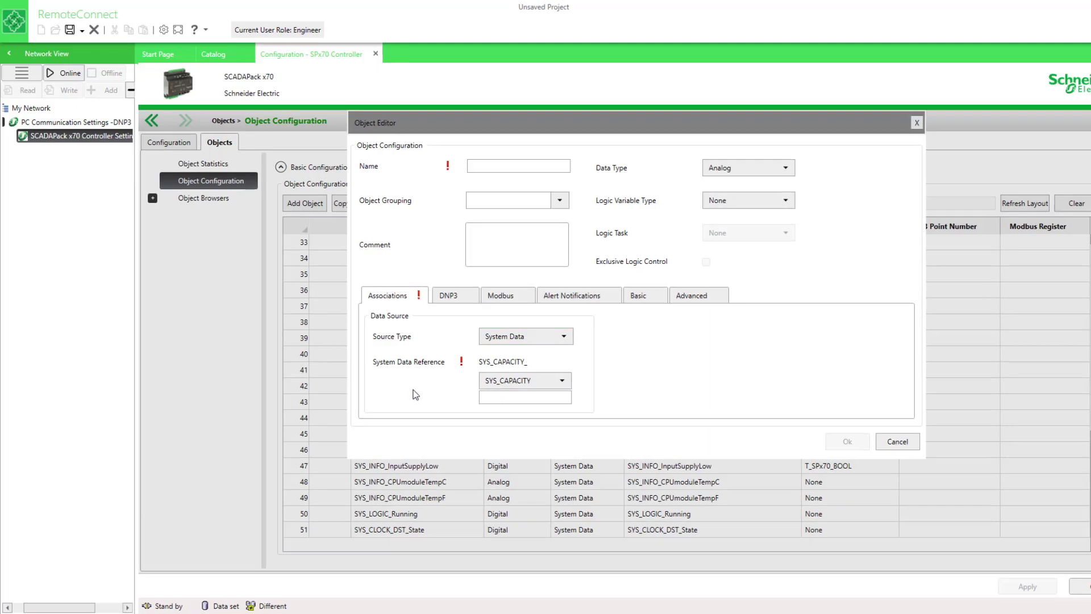
Choose SYS_STATUS as the system data reference and bring up the ? help menu.
click(554, 385)
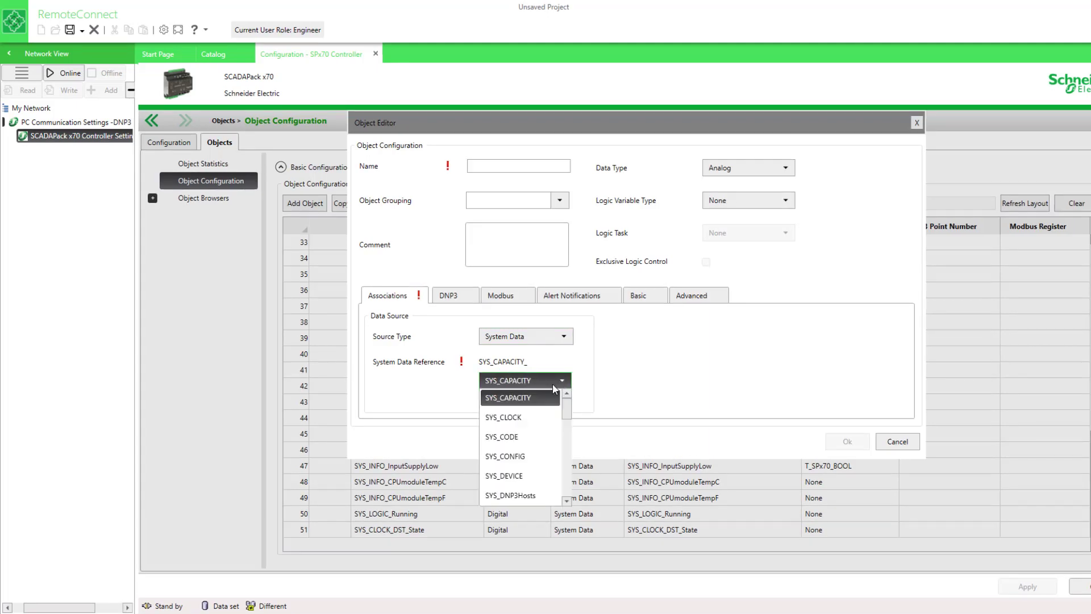
scroll(517, 462, down, 1)
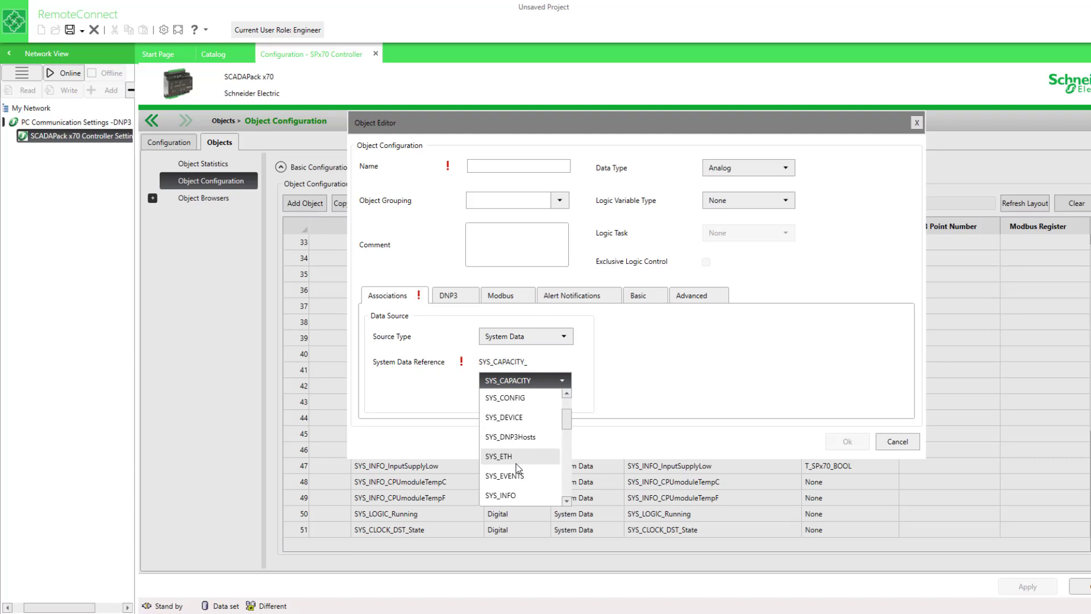
scroll(517, 463, down, 3)
scroll(516, 466, down, 3)
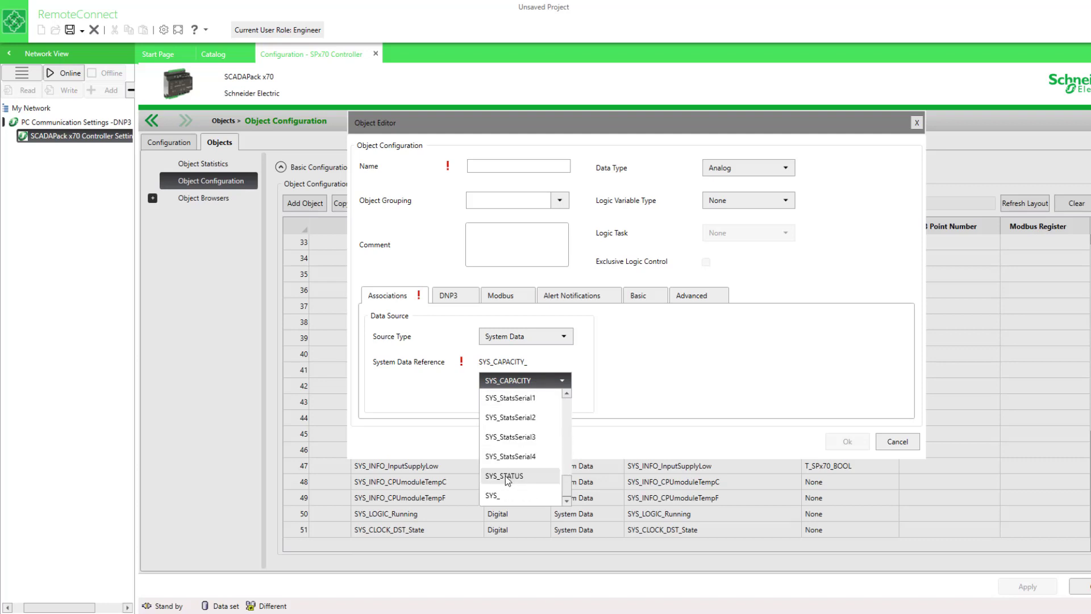
click(506, 476)
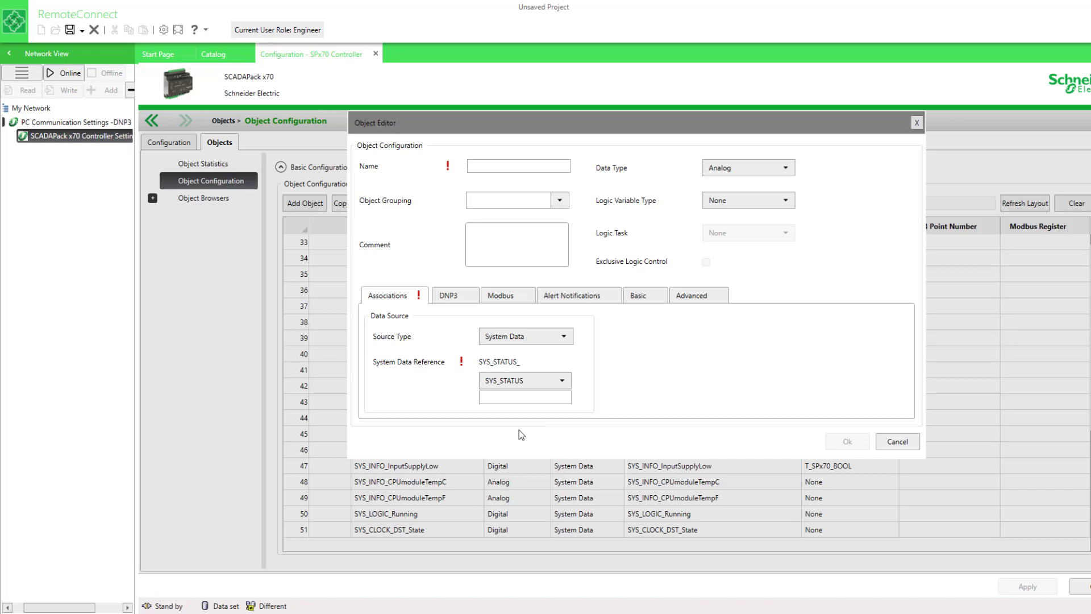
click(524, 398)
click(199, 30)
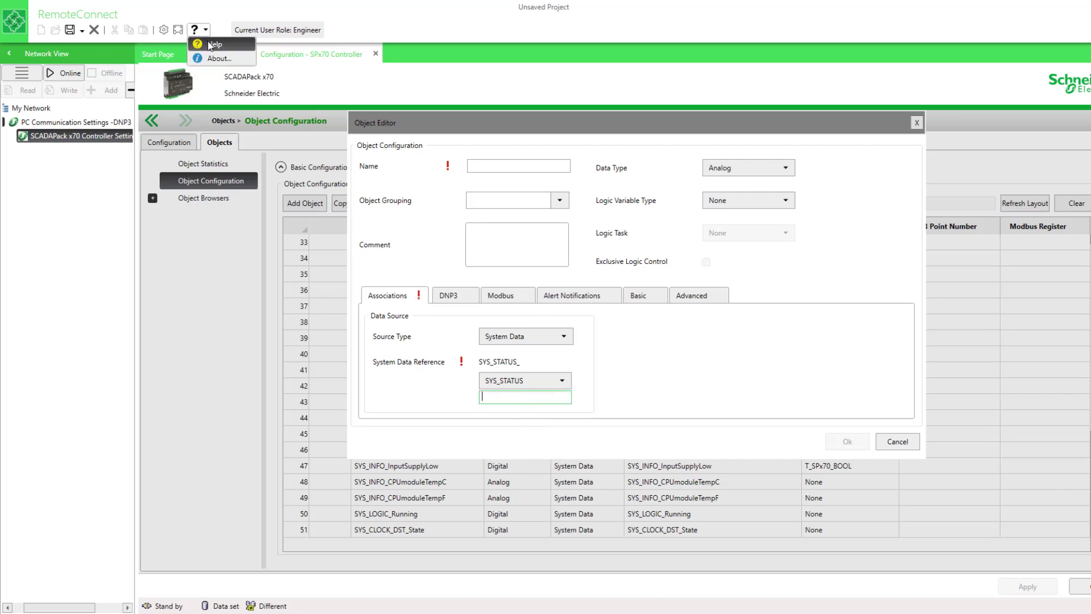
click(212, 44)
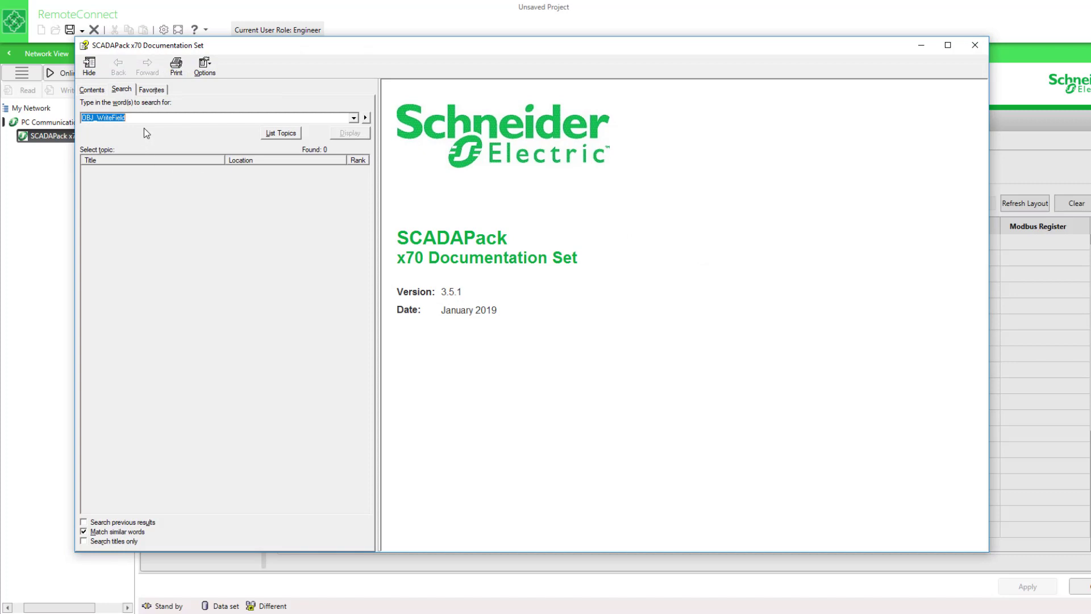
text(System Data)
key(Return)
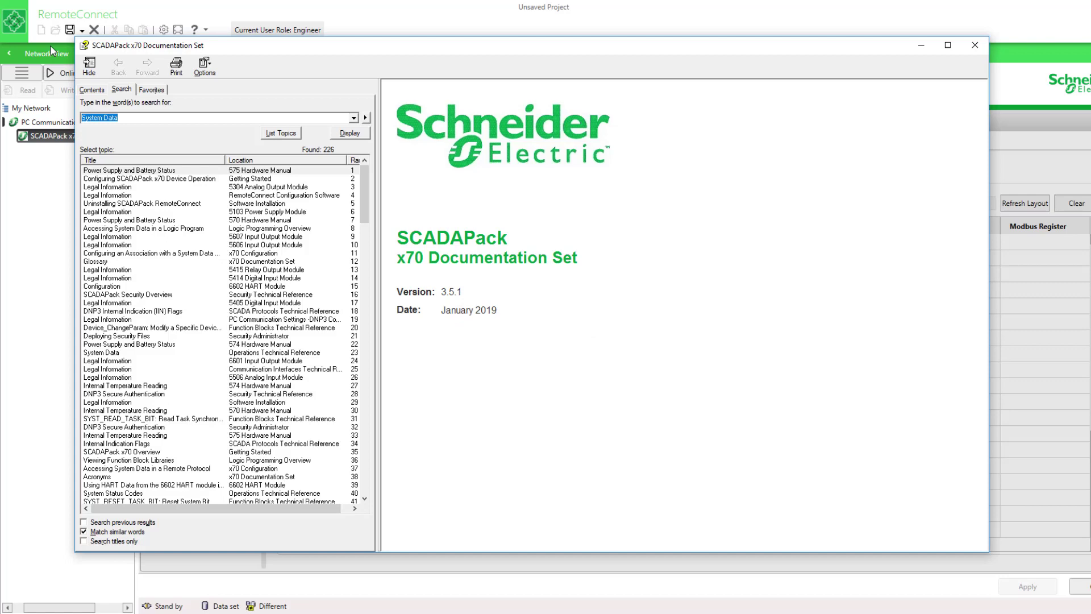
double_click(93, 352)
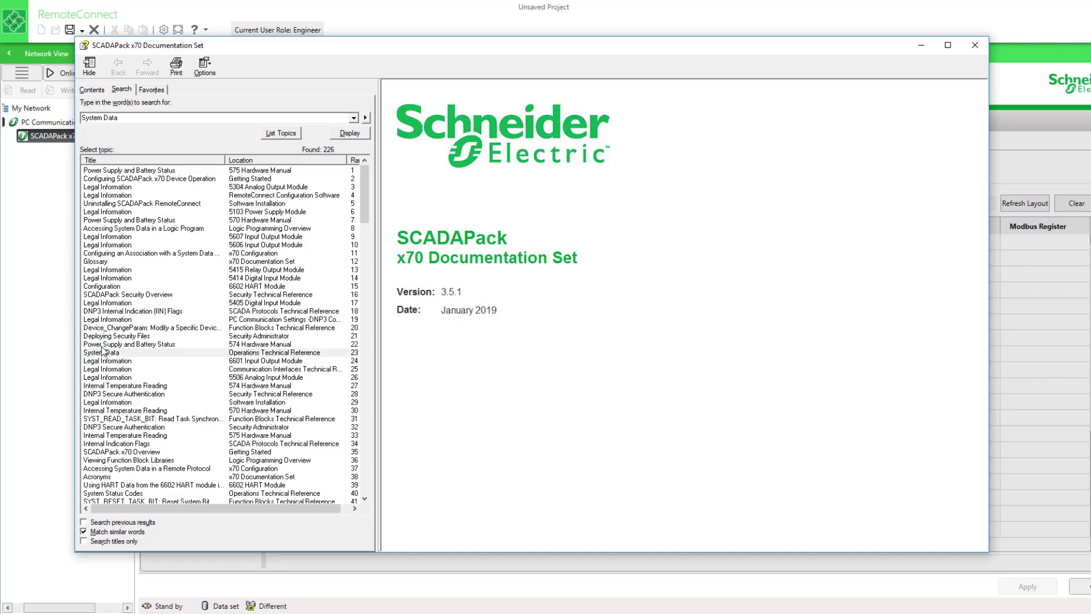
scroll(512, 317, down, 5)
scroll(510, 317, down, 5)
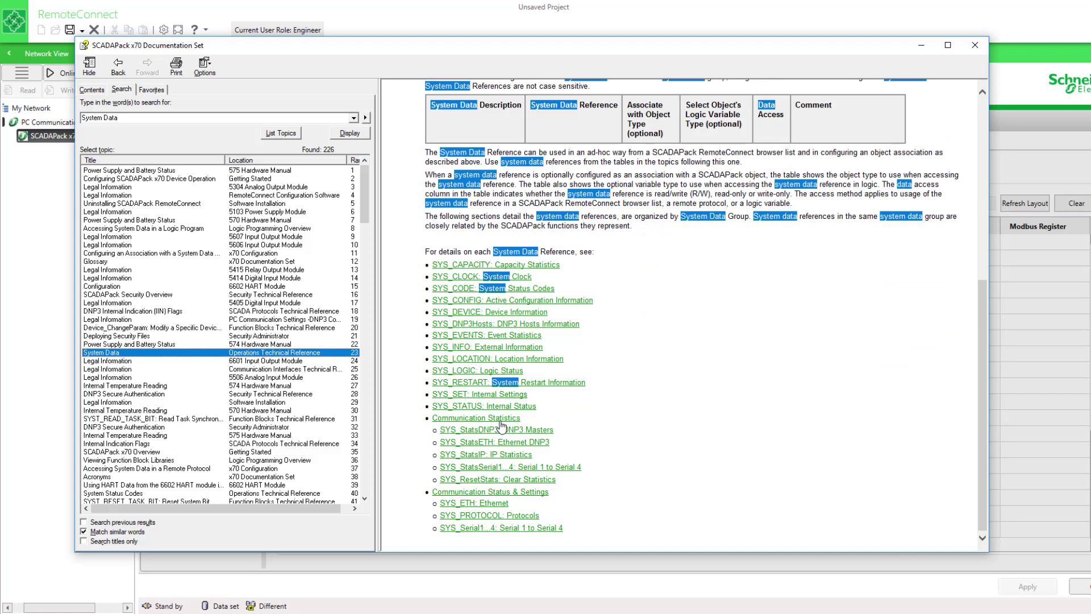
click(473, 407)
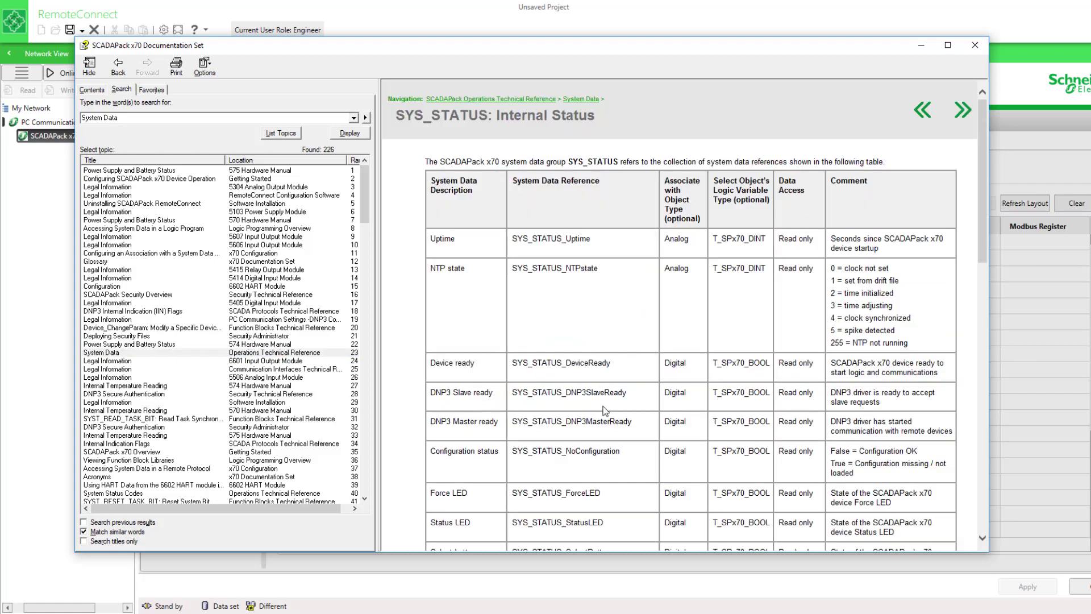
scroll(605, 410, down, 2)
scroll(608, 423, down, 2)
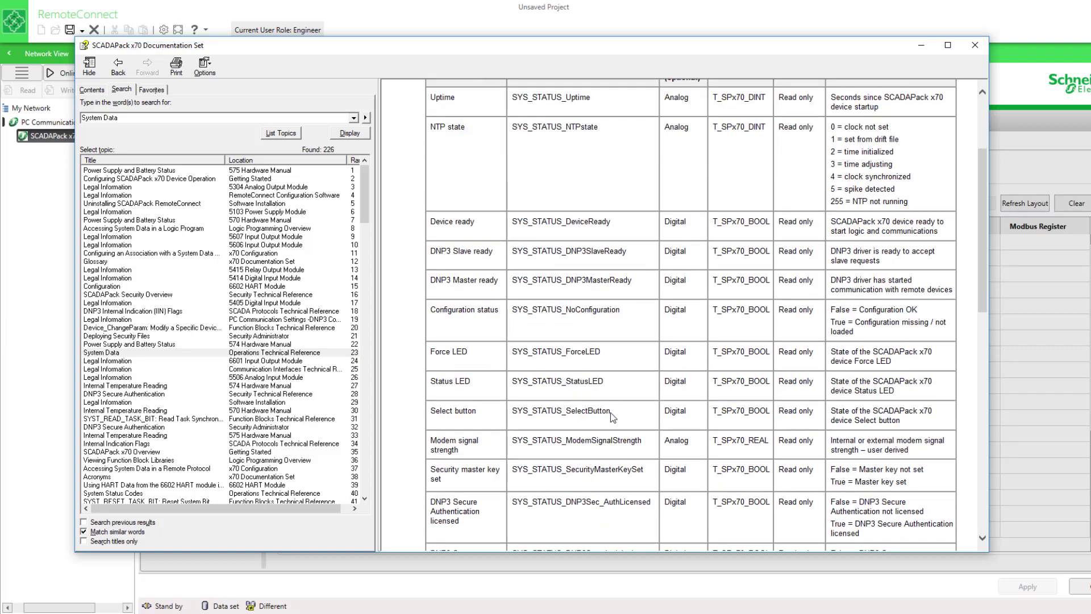
Complete the reference as SYS_STATUS_SelectButton, name the object SelectButton, save it and apply the changes.
key(alt+Tab)
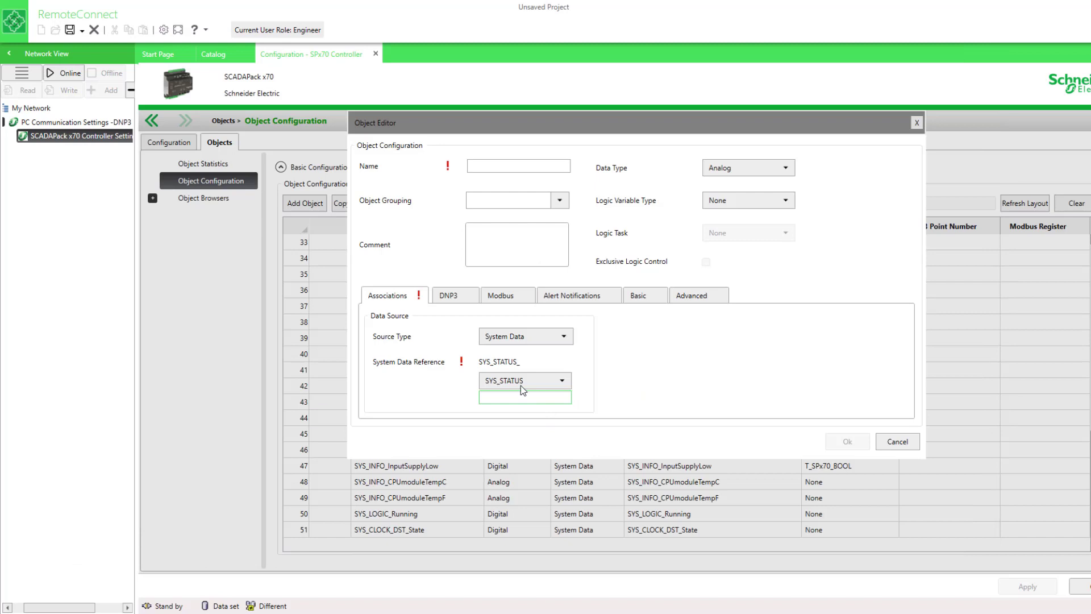
text(SelectButton)
mouse_move(449, 169)
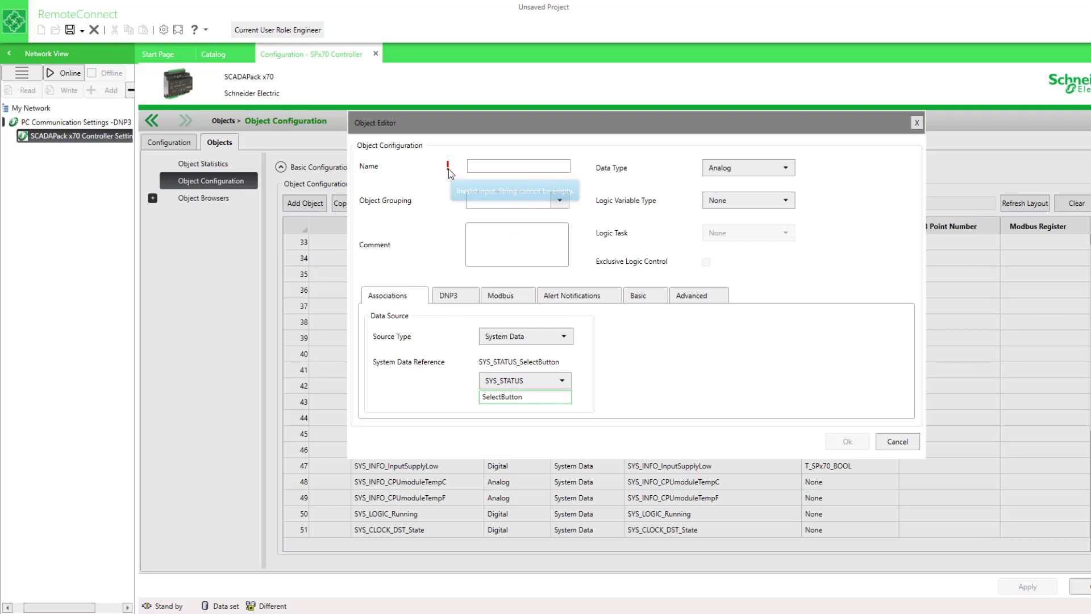
click(490, 166)
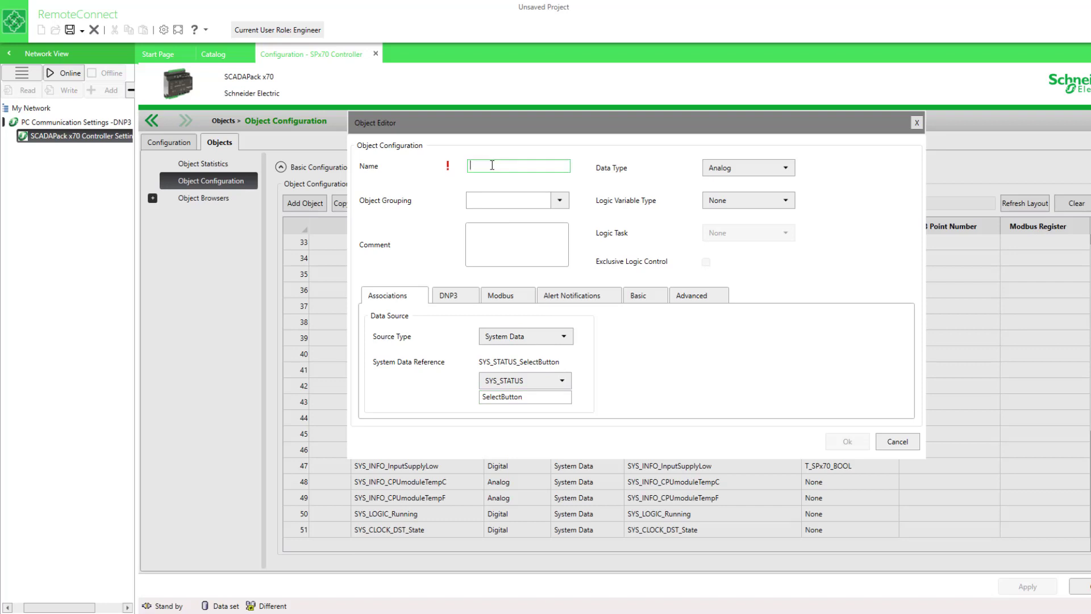
text(SelectButt)
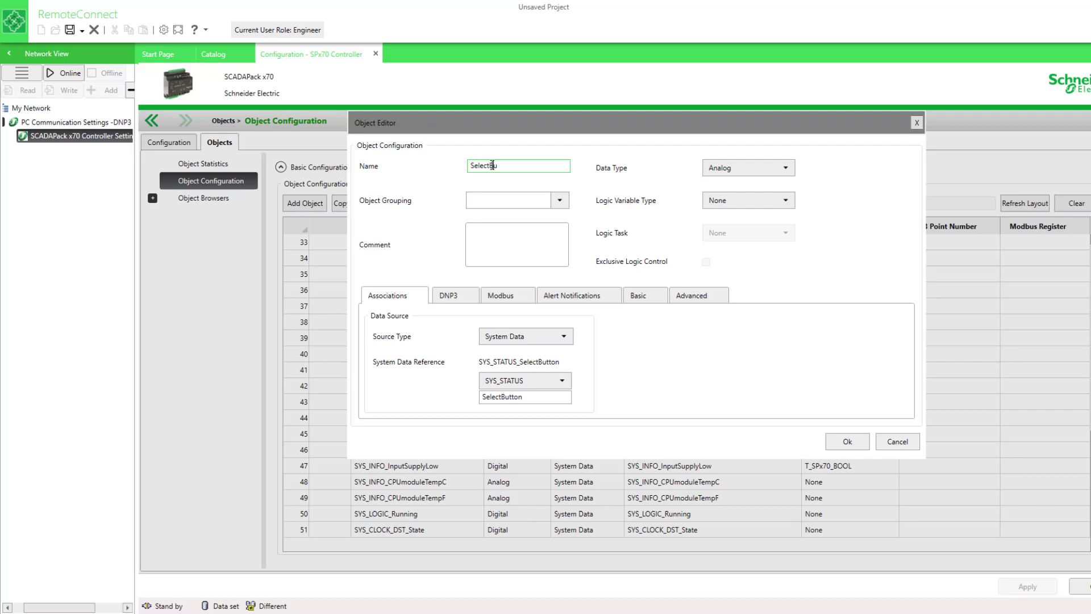
text(on)
click(847, 442)
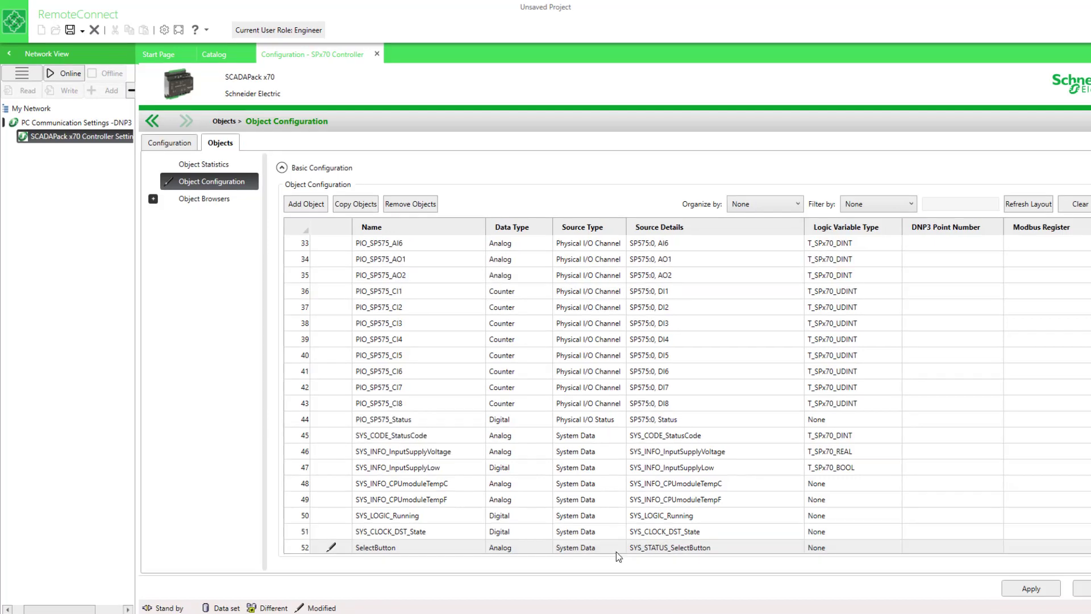
click(1036, 592)
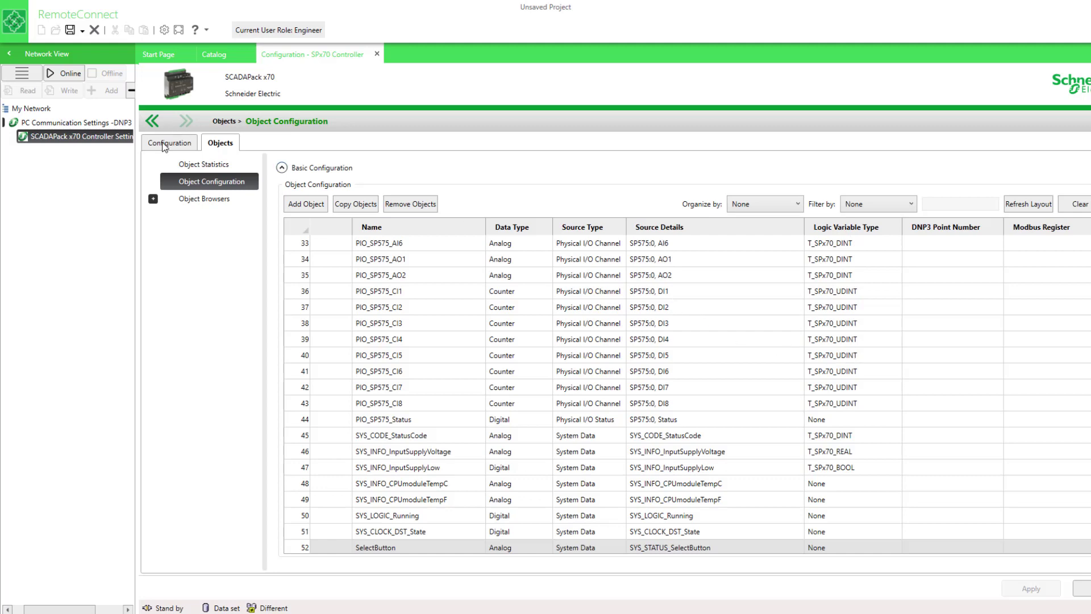
click(164, 144)
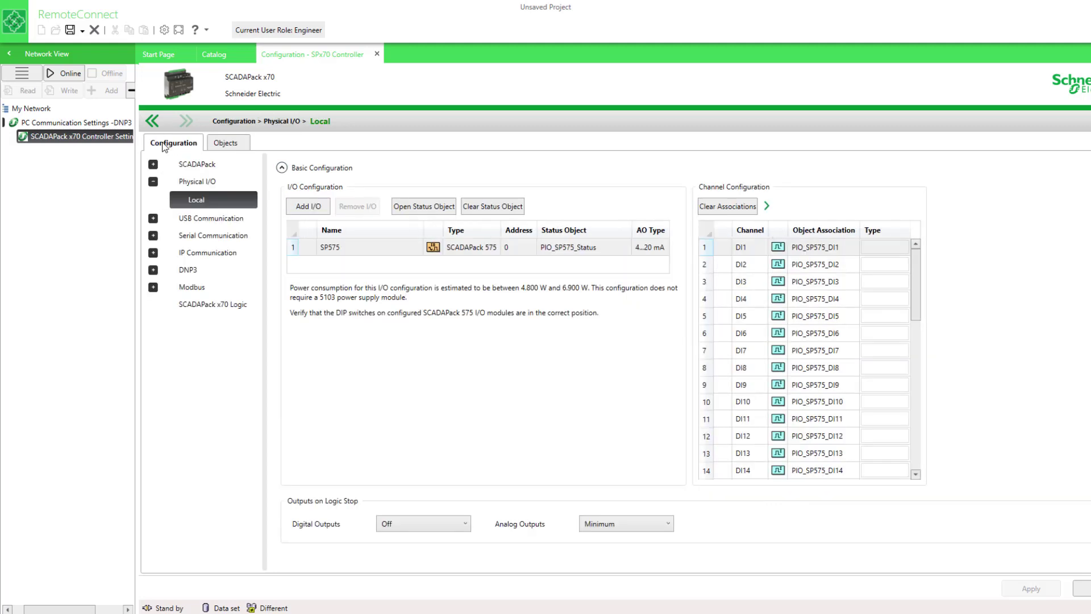
Open the SCADAPack x70 Logic editor and list the Derived Variables in a maximized Data Editor.
click(215, 306)
click(320, 204)
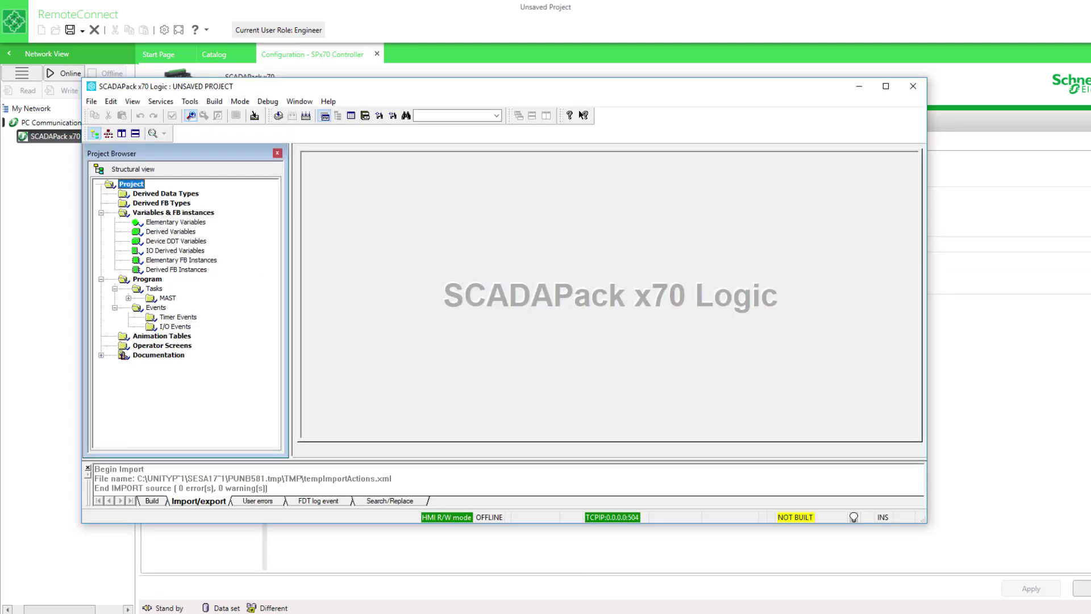
click(149, 223)
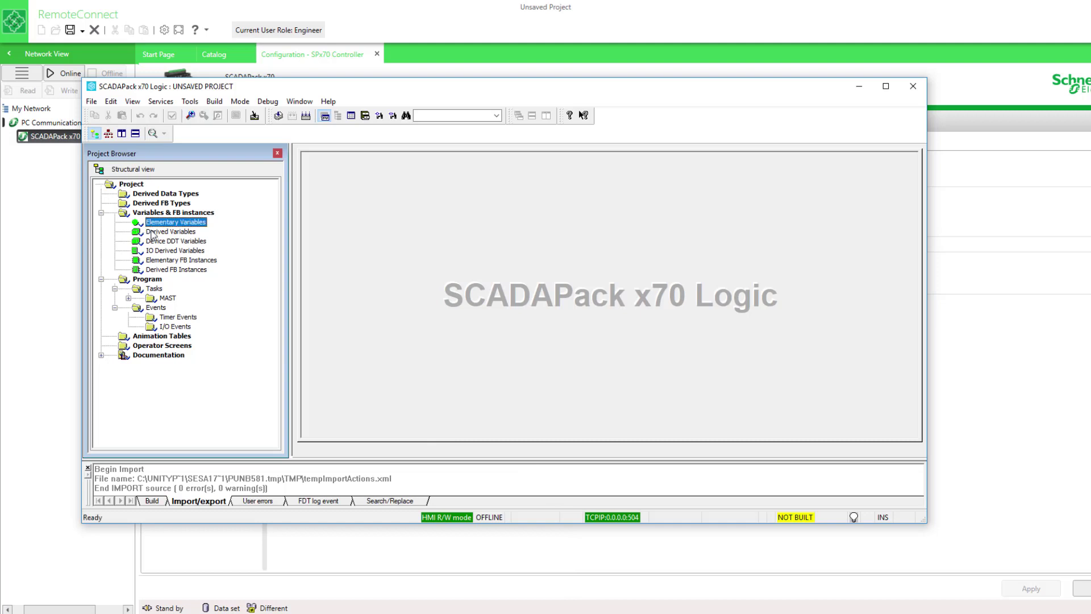
double_click(157, 225)
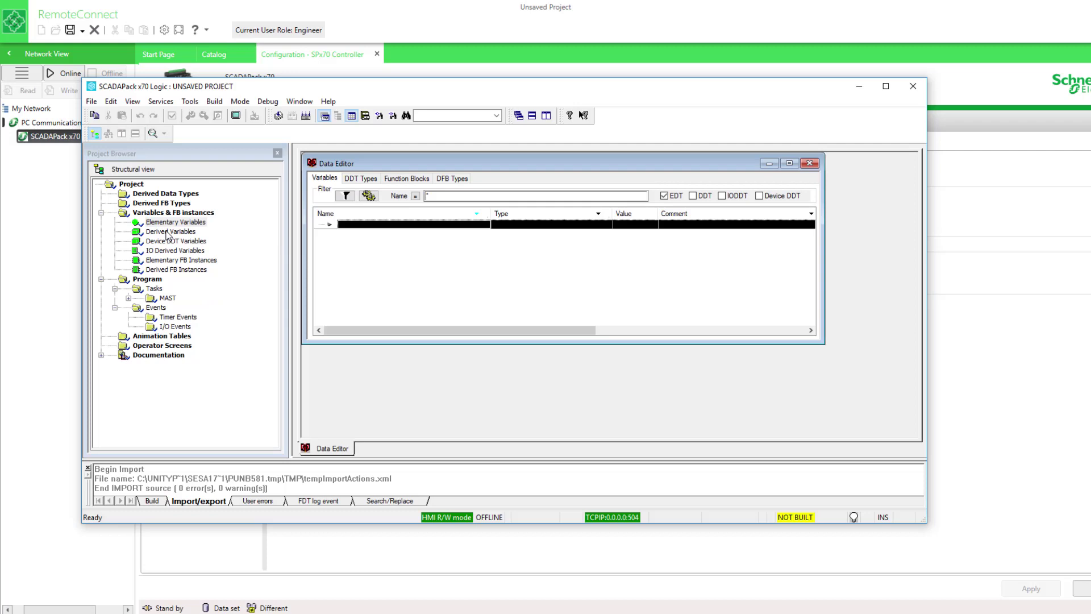
double_click(167, 232)
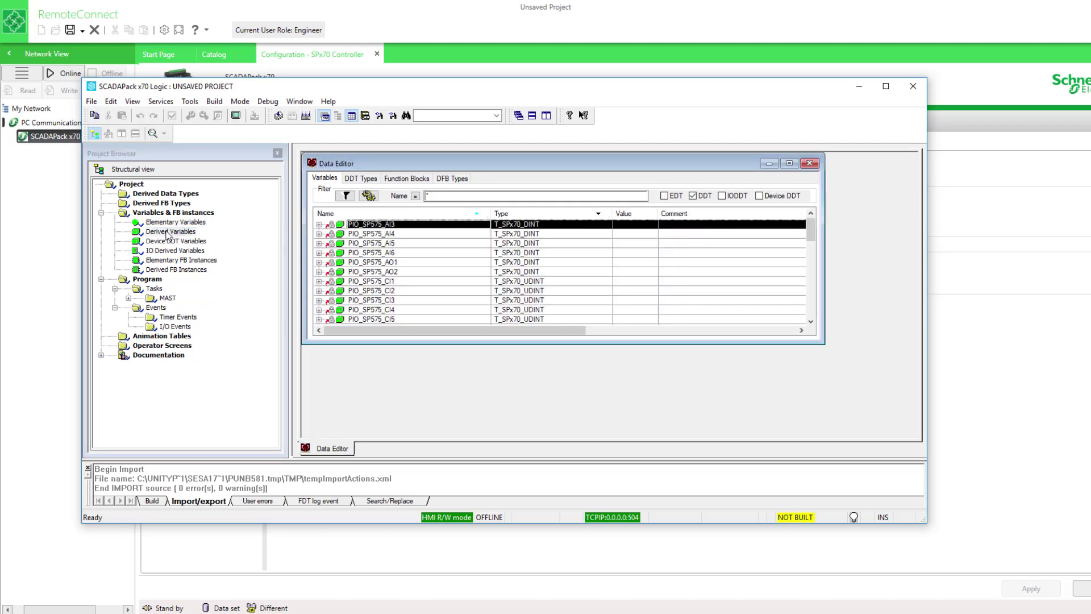
click(790, 164)
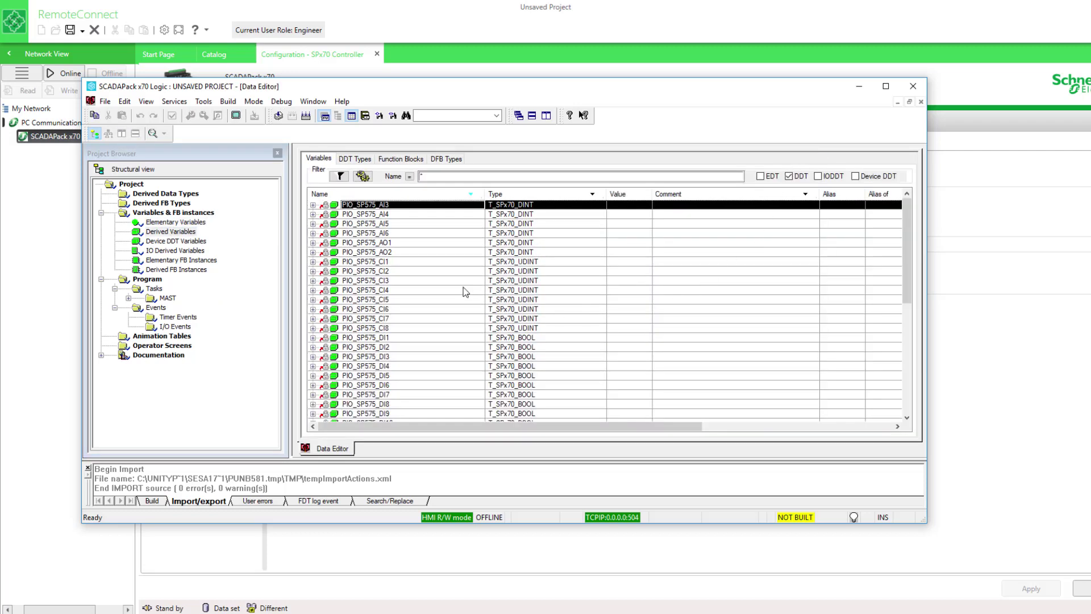
Browse the variable list, selecting PIO_SP575_AO2, Pressure, TankLevel and the SYS_CODE_StatusCode rows.
click(403, 252)
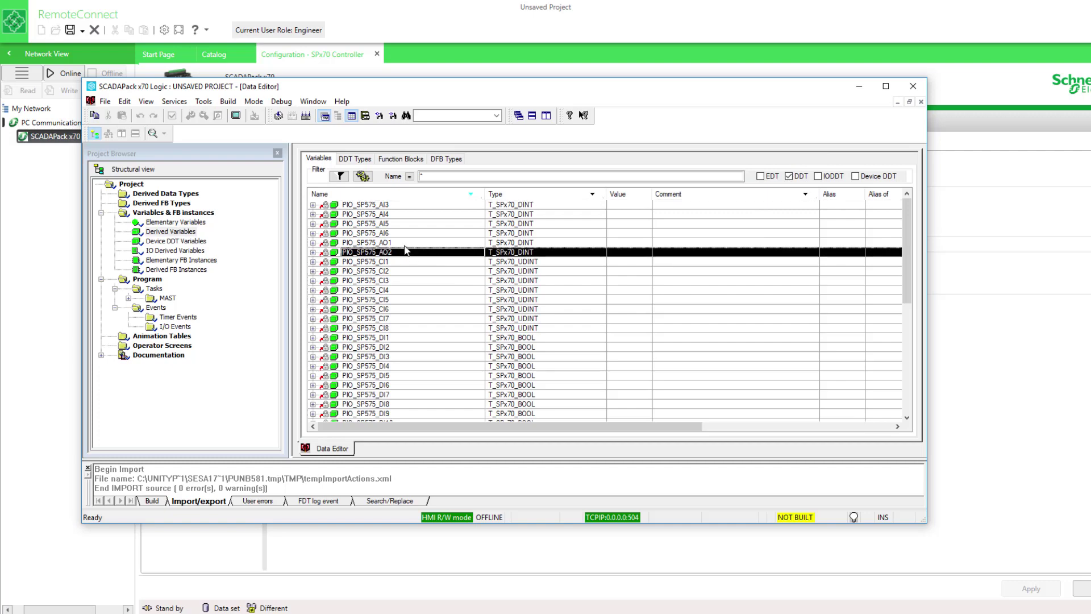
scroll(405, 250, down, 7)
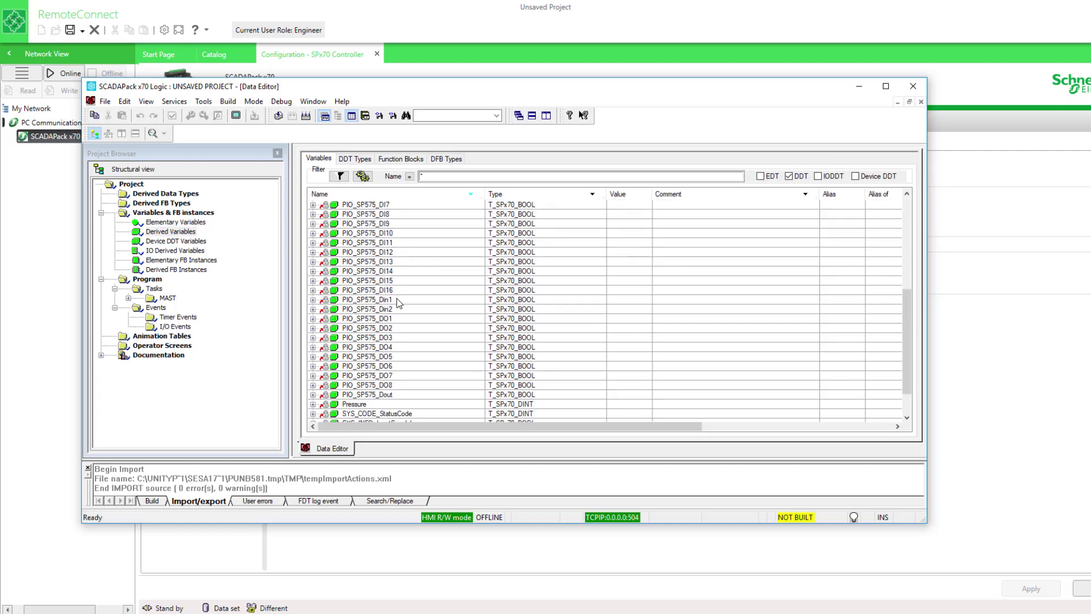
scroll(396, 301, down, 2)
click(374, 367)
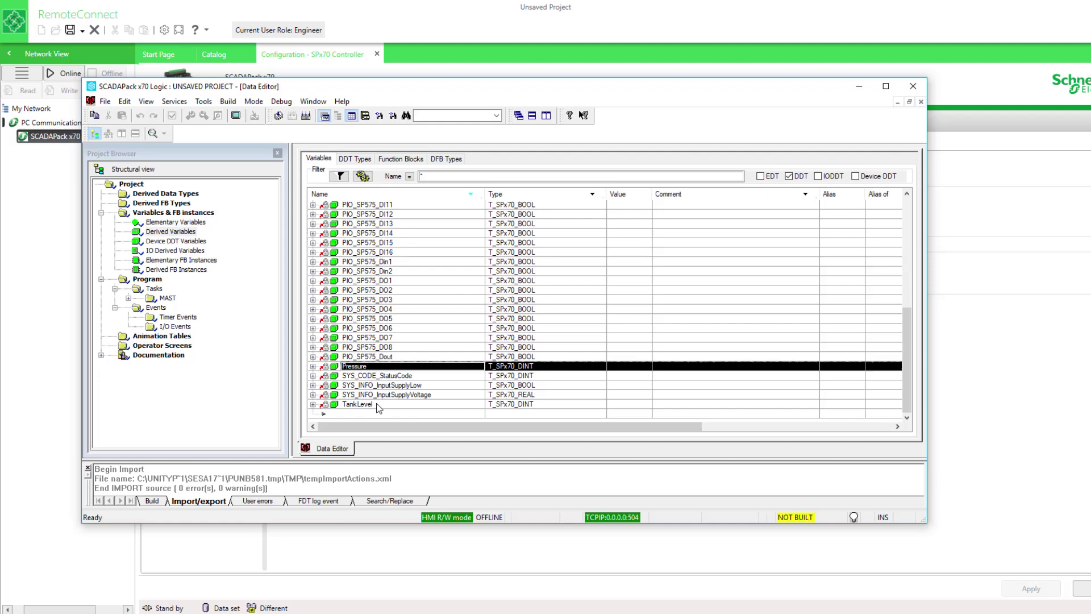
click(378, 405)
click(420, 378)
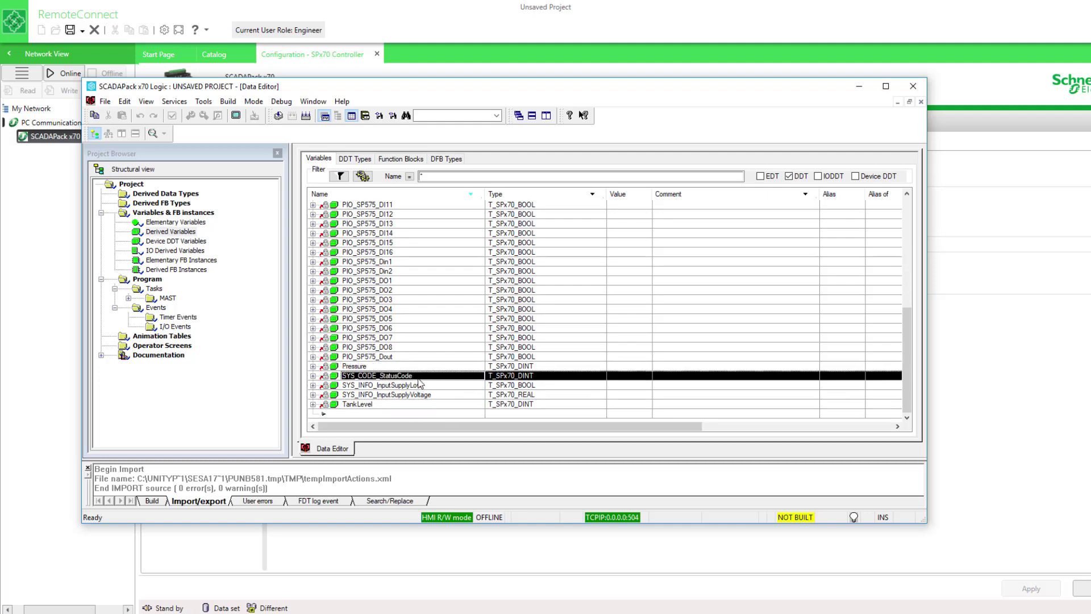
shift+click(438, 398)
click(435, 377)
key(Up)
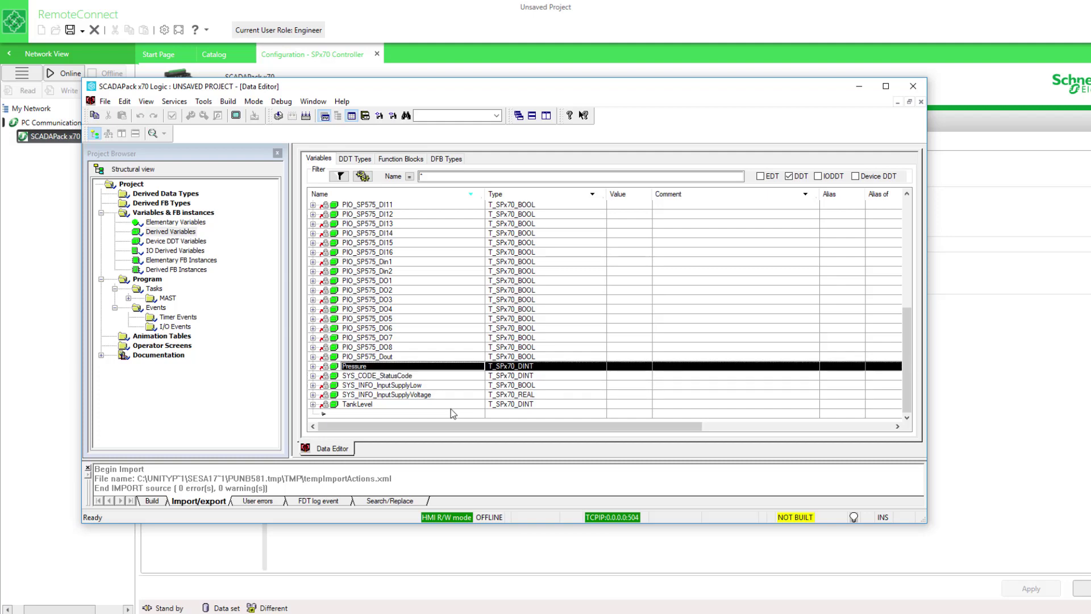
Return to RemoteConnect's Object Configuration table and select the SelectButton object row.
click(979, 503)
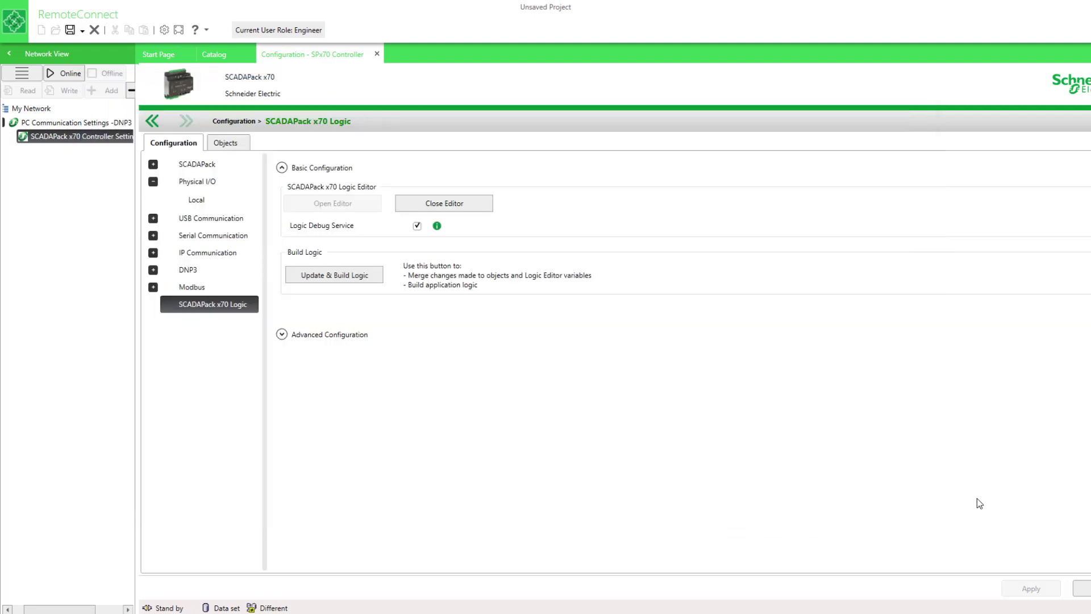
click(226, 145)
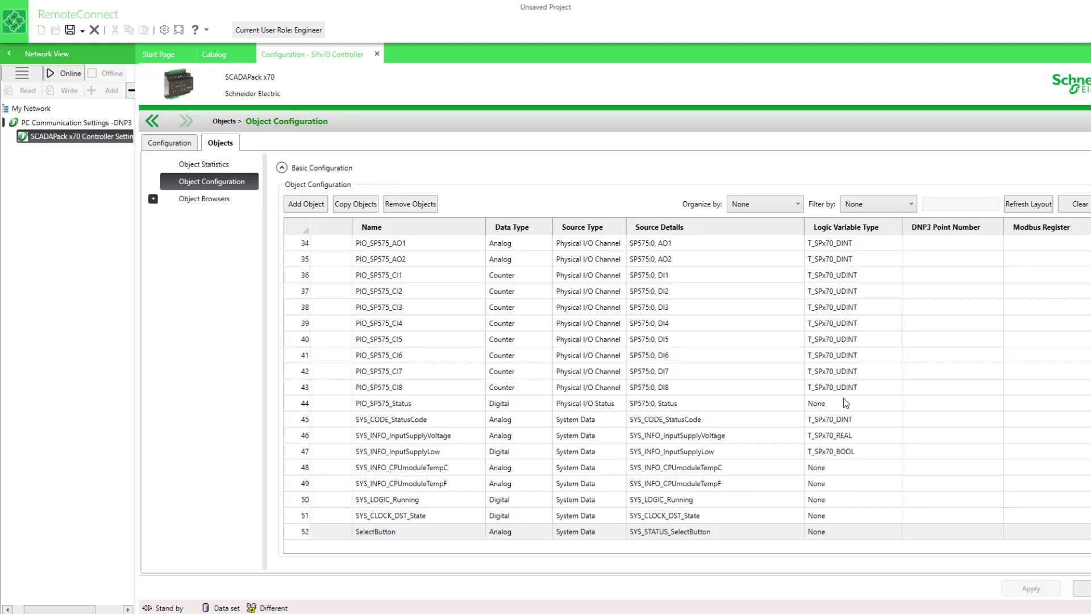
click(838, 408)
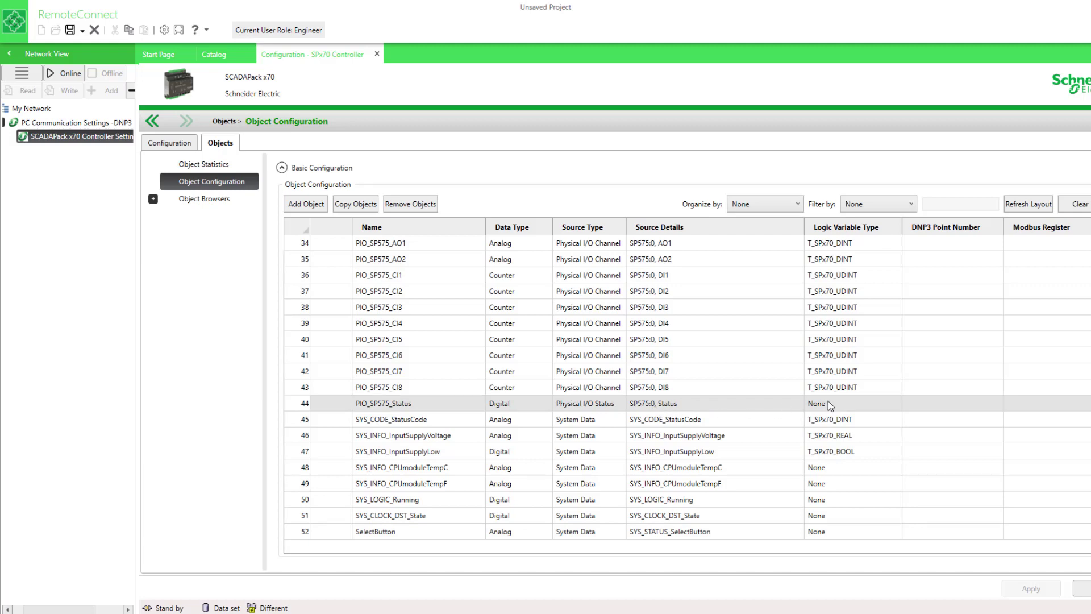
click(685, 533)
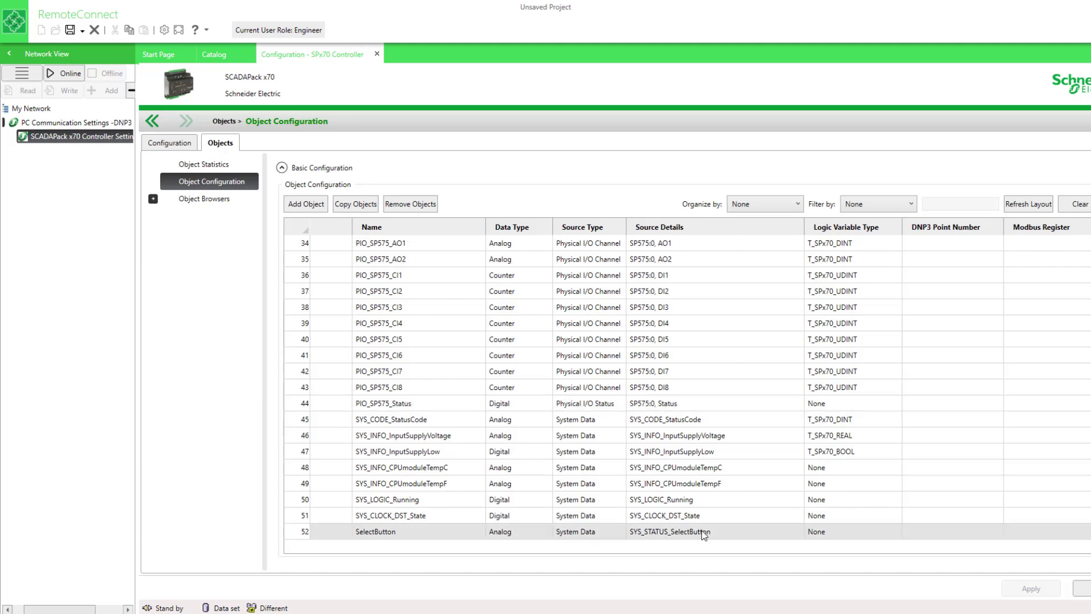
Change SelectButton to Digital data type with logic variable type T_SPx70_BOOL in the MAST task.
double_click(830, 531)
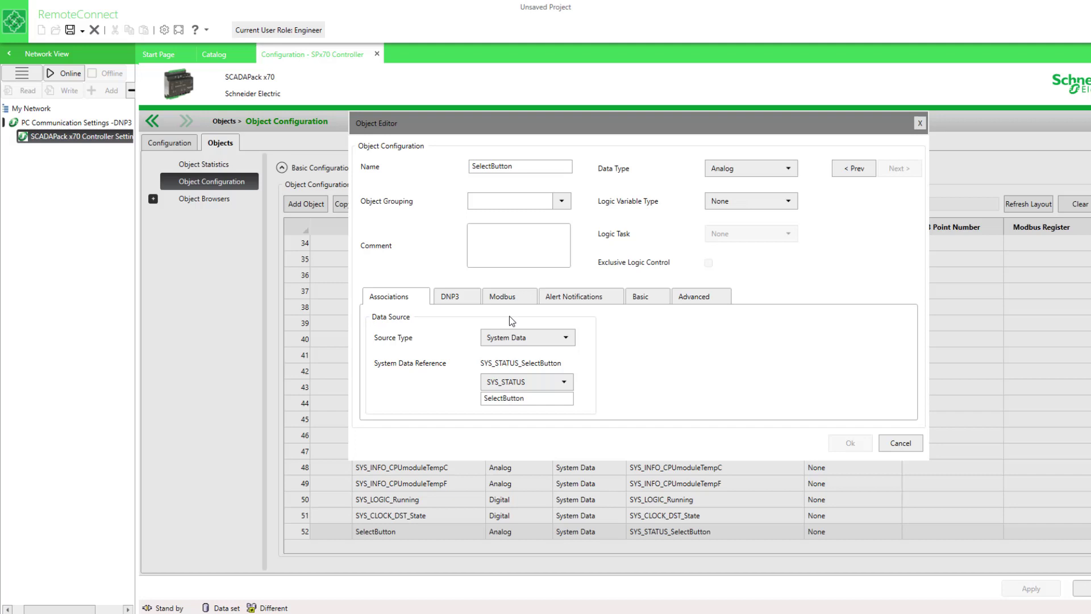
click(752, 205)
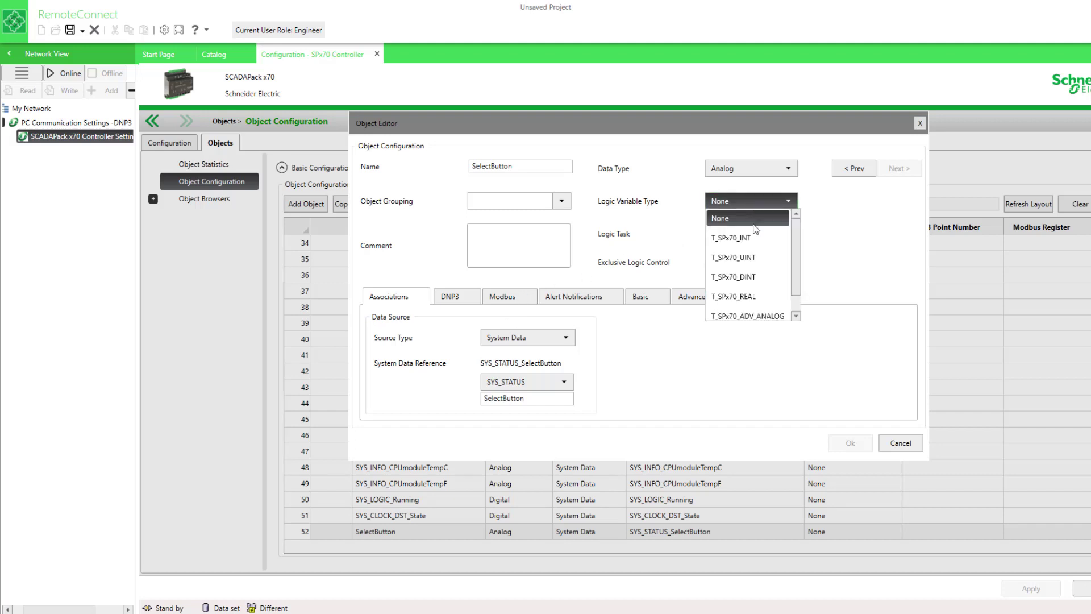
click(768, 180)
click(769, 180)
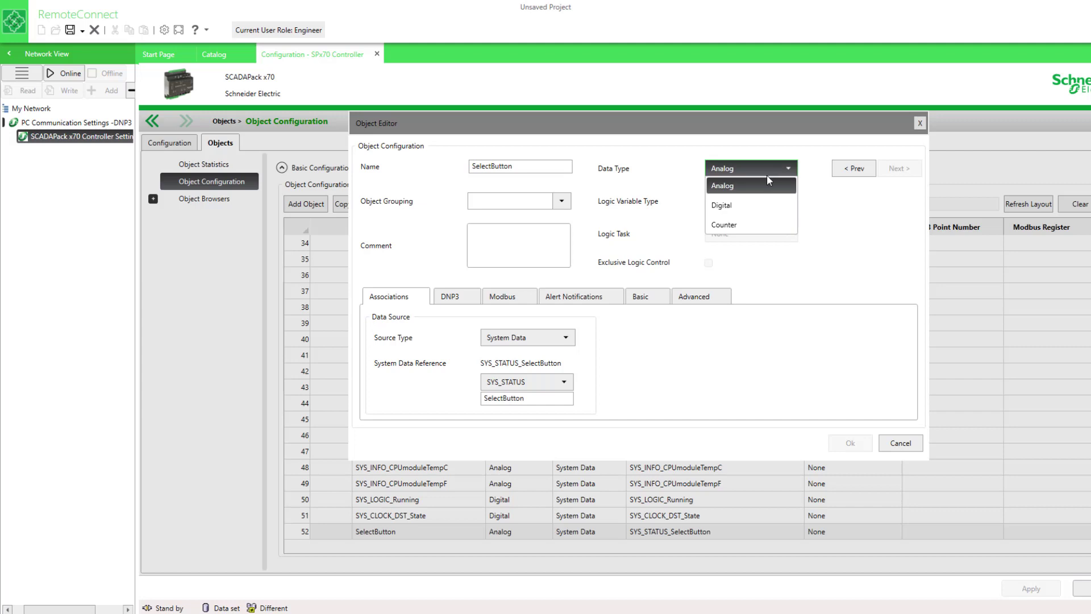
click(736, 210)
click(750, 202)
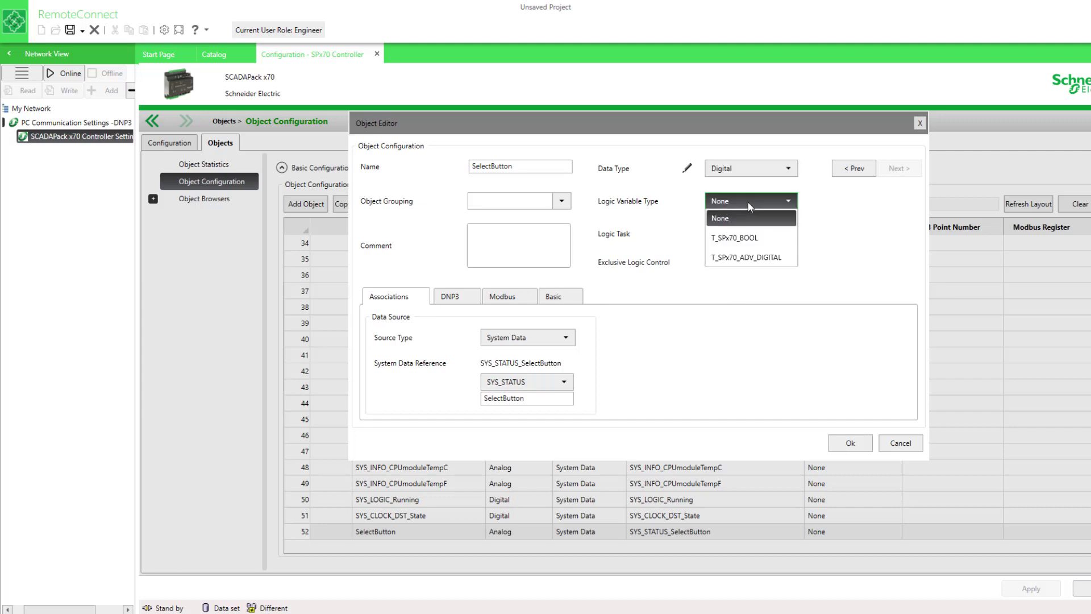
click(748, 239)
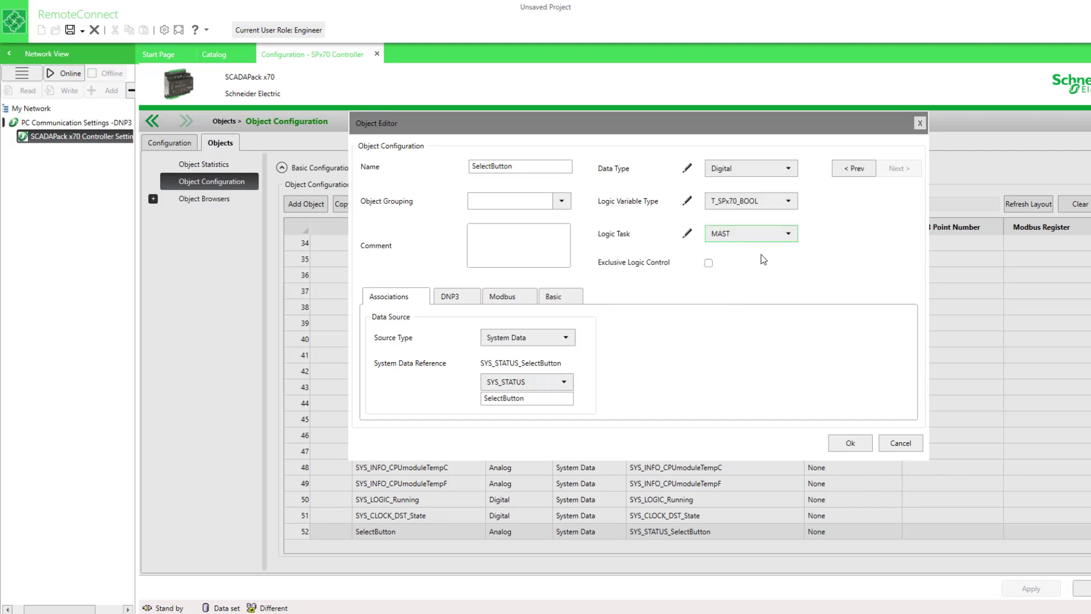
click(851, 444)
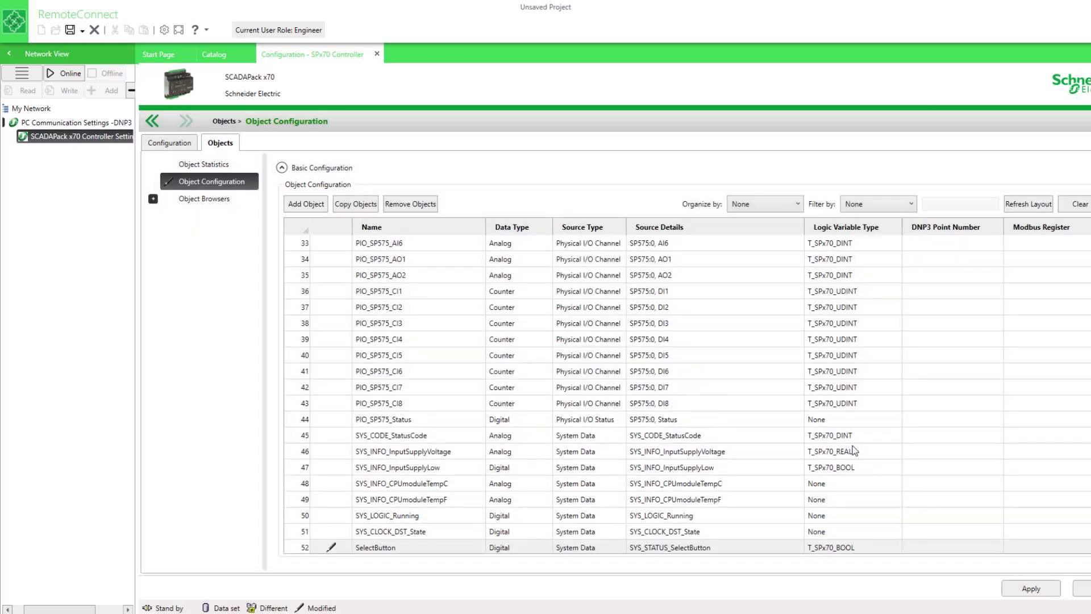
Apply the objects, select SelectButton in the Data Editor, and expand PIO_SP575_DO8's members.
click(1030, 589)
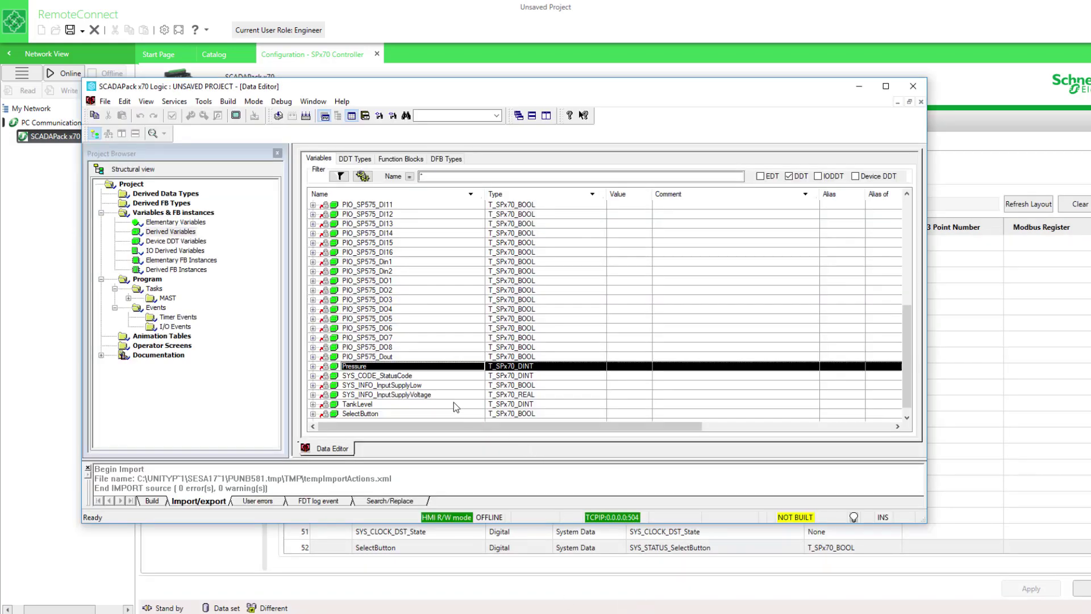
click(386, 406)
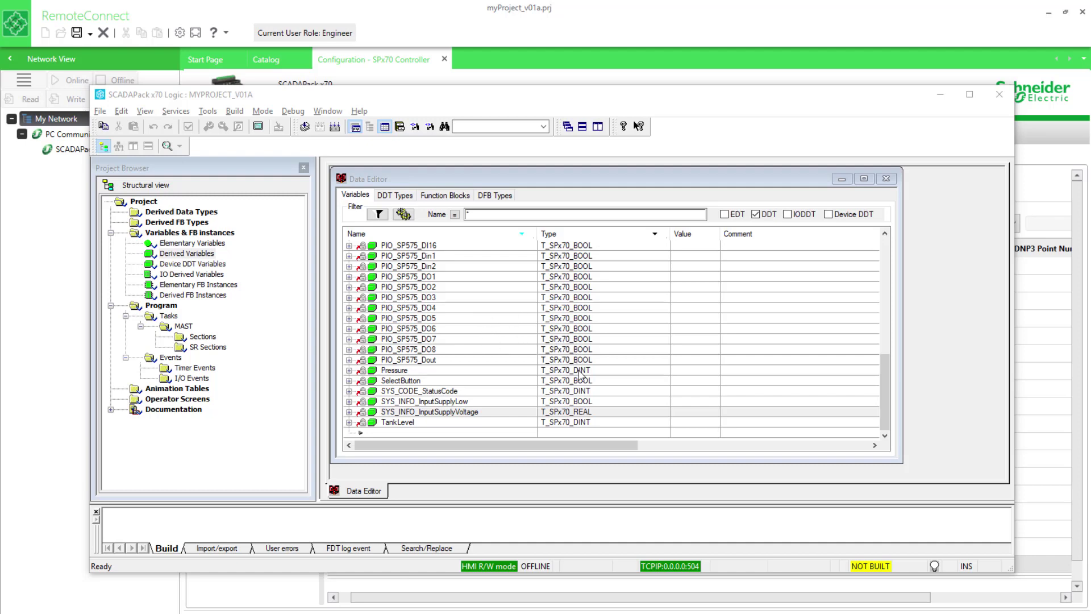
click(349, 349)
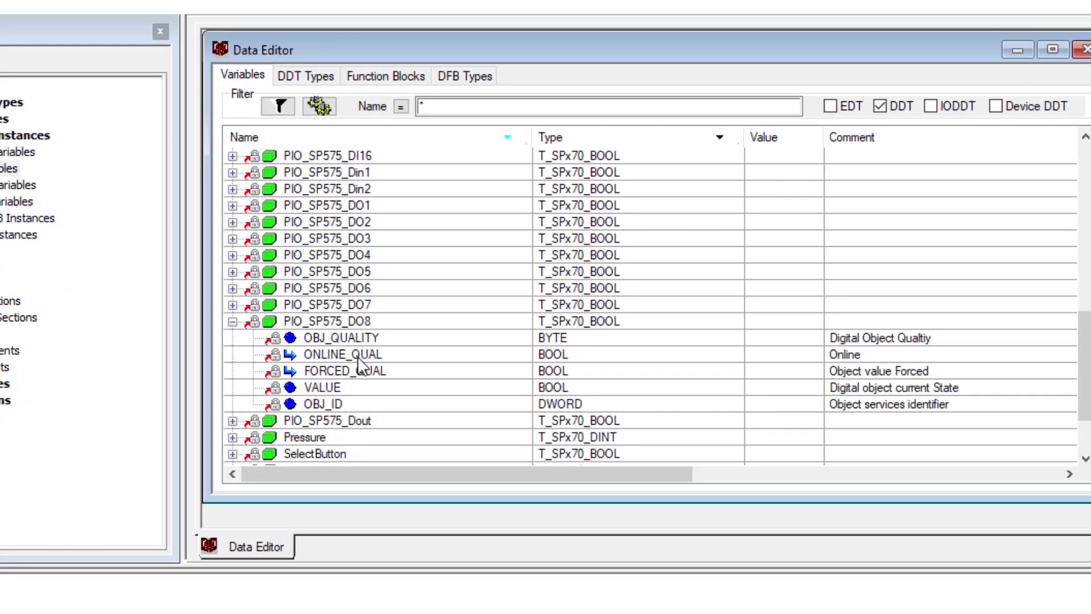
Inspect PIO_SP575_DO8's VALUE, ONLINE_QUAL, FORCED_QUAL and OBJ_QUALITY members in the Data Editor.
click(357, 390)
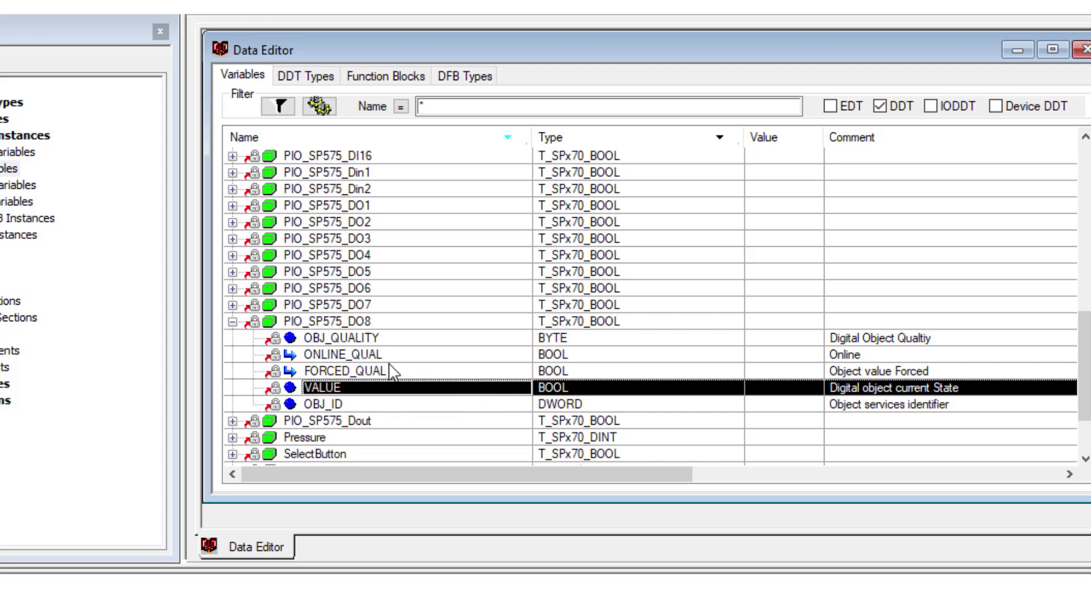
click(342, 358)
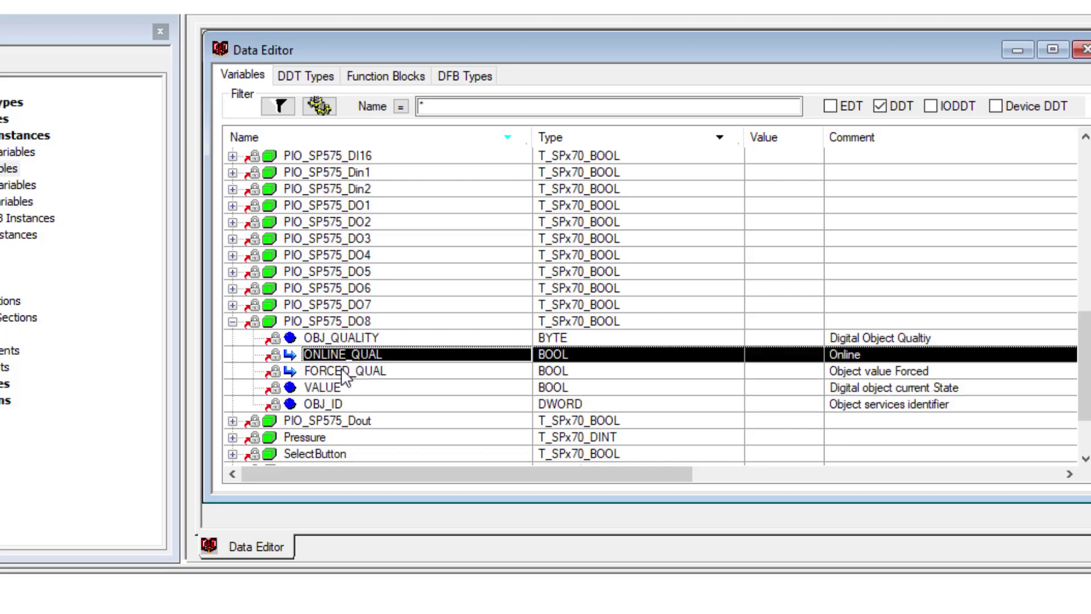
click(343, 373)
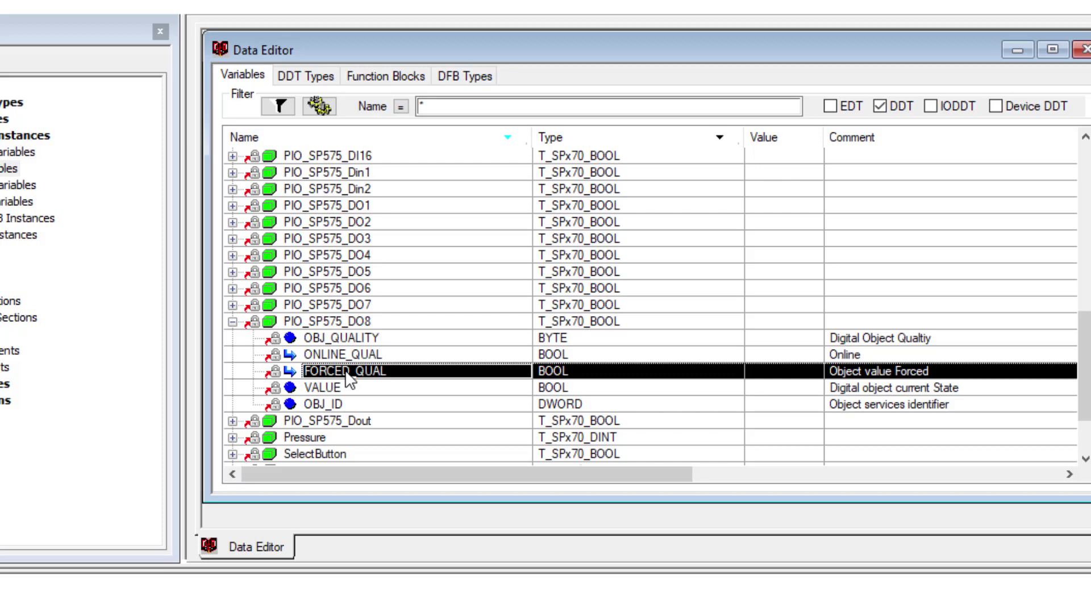
click(357, 338)
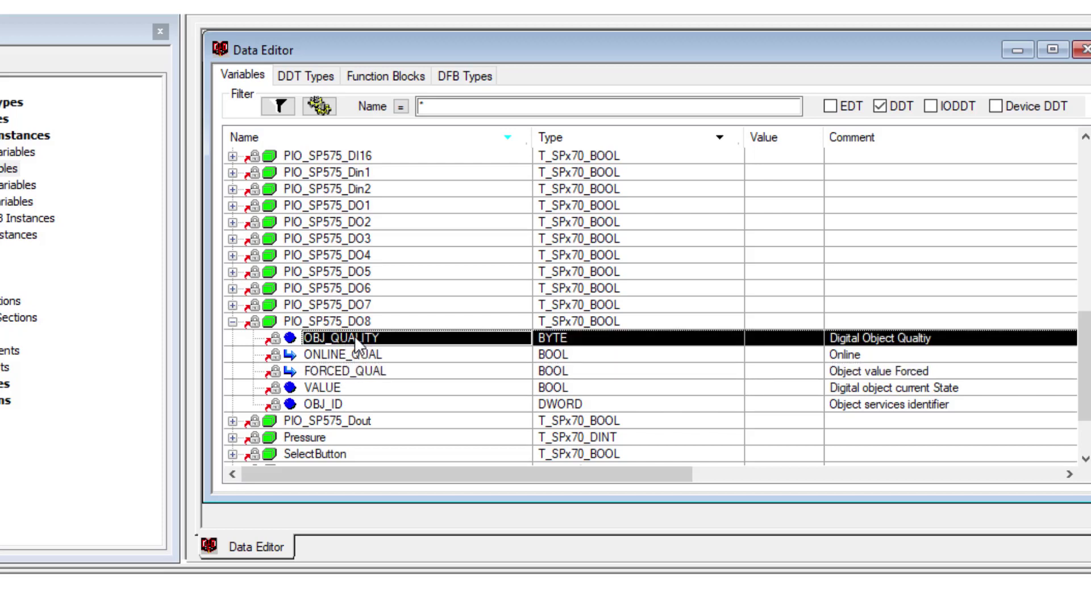
scroll(244, 426, down, 1)
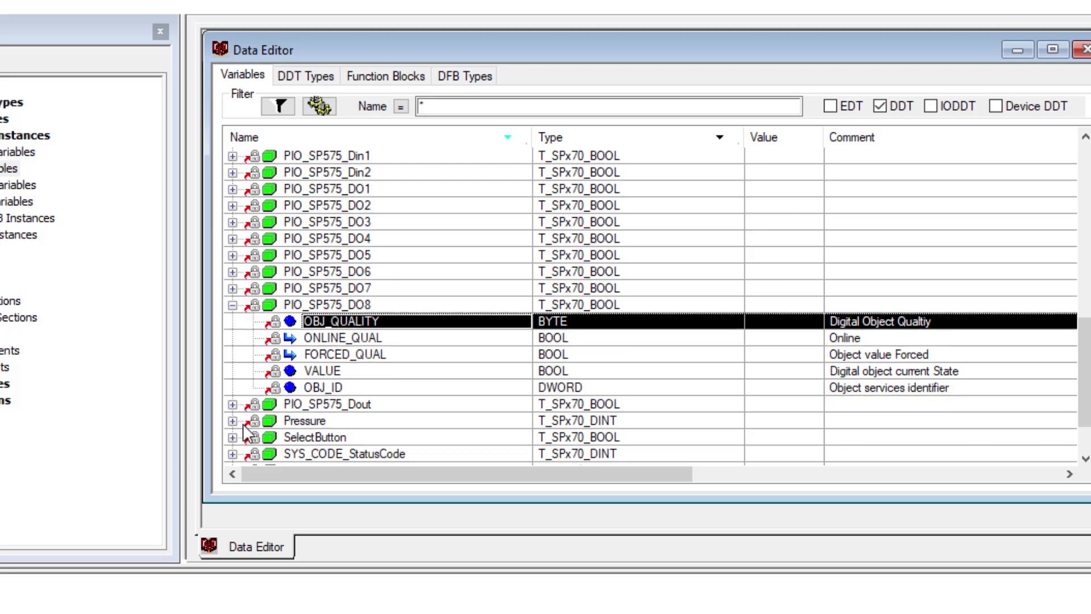
scroll(243, 424, down, 1)
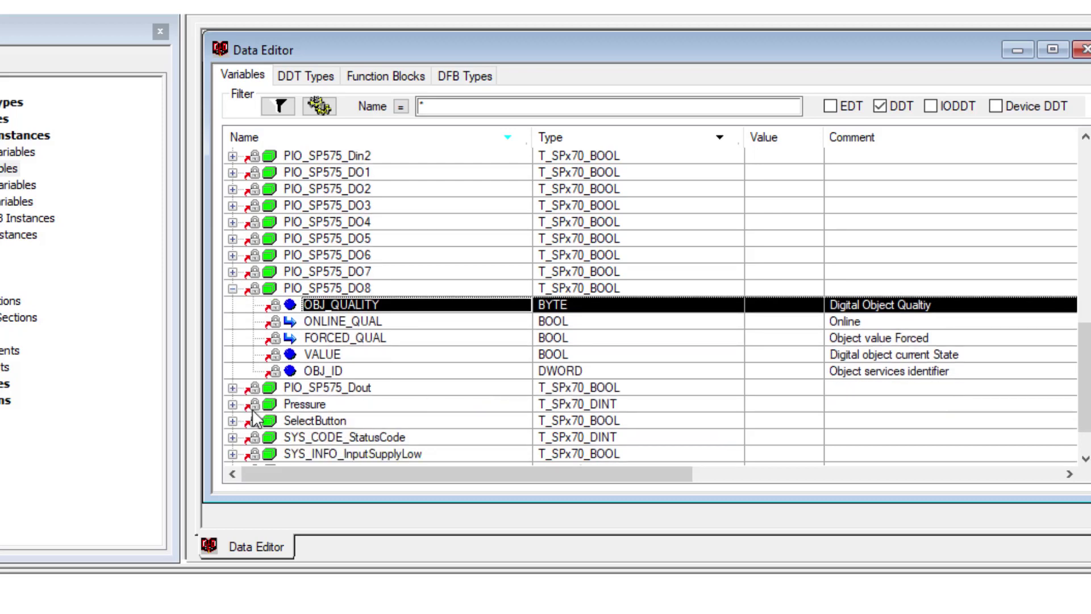
Expand Pressure and go through its ONLINE_QUAL, UNDER_RANGE_QUAL, OVER_RANGE_QUAL, FORCED_QUAL, VALUE and OBJ_ID members.
click(233, 404)
scroll(365, 419, down, 3)
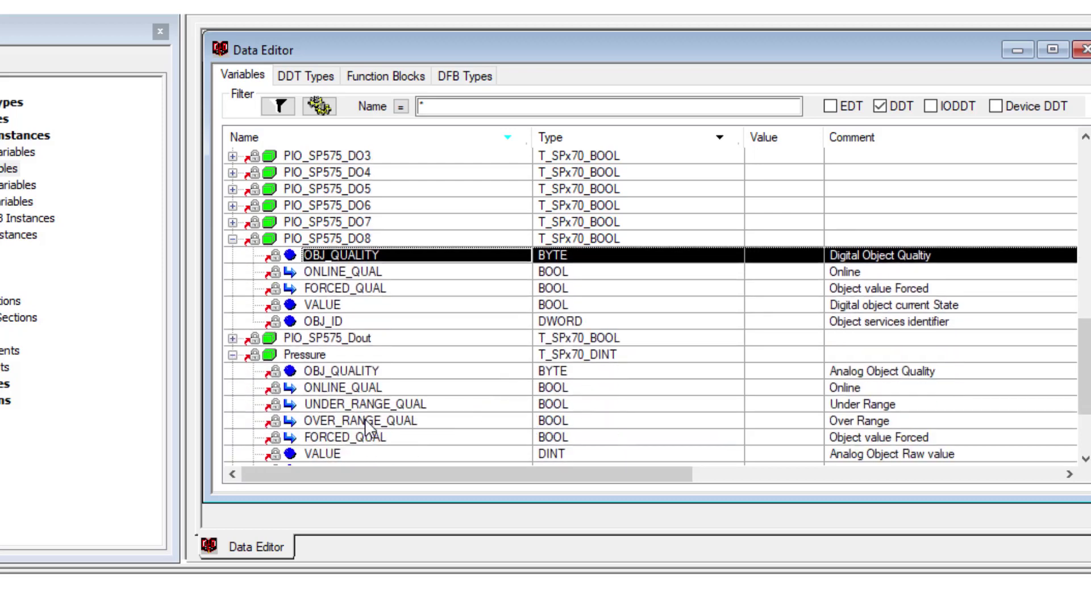
scroll(364, 419, down, 3)
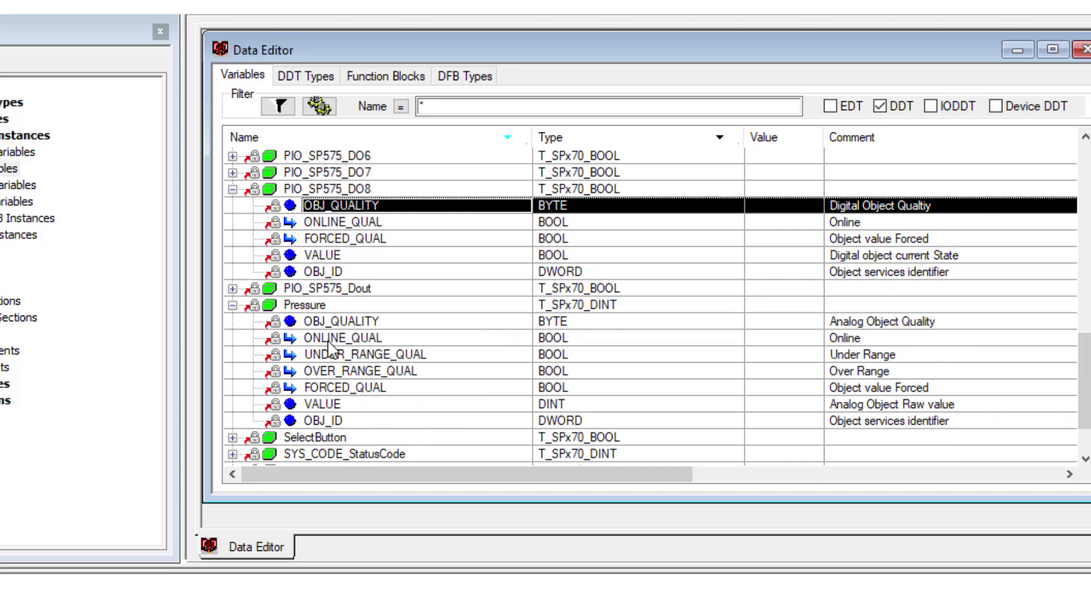
click(347, 338)
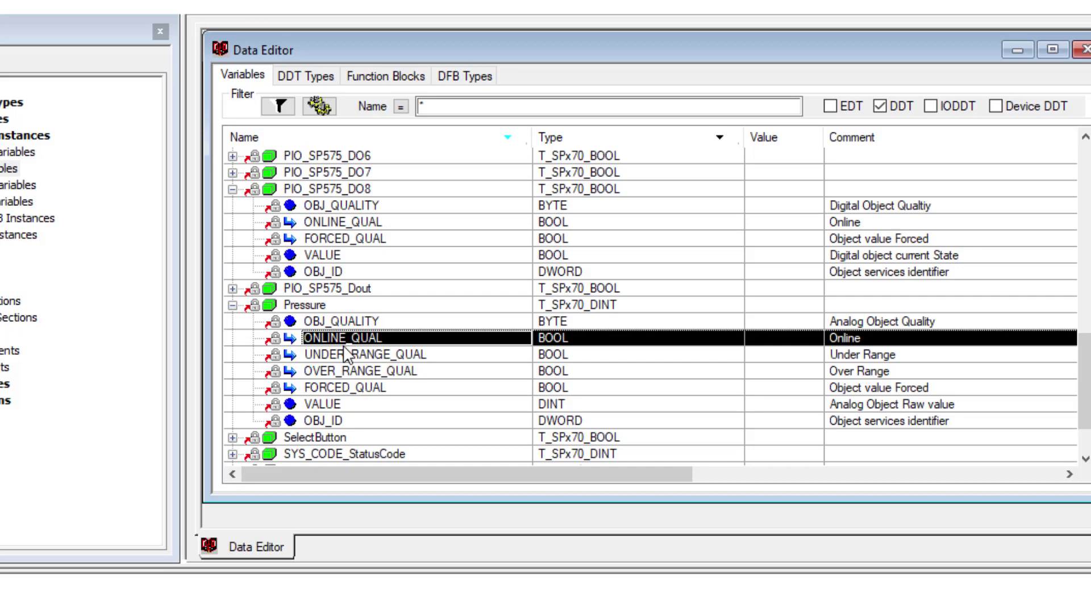
click(339, 354)
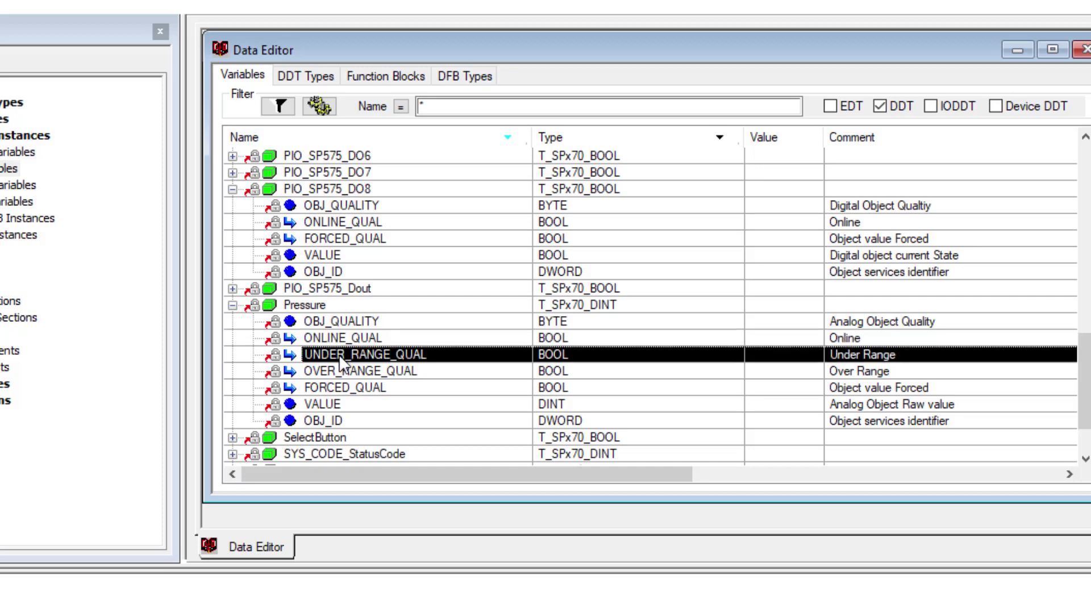
click(336, 373)
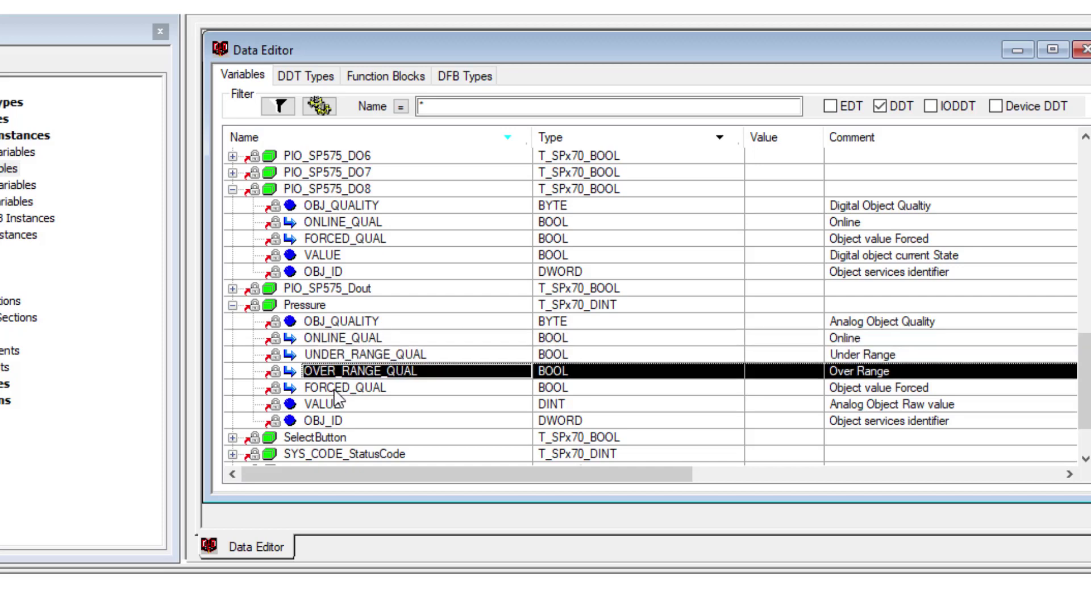
click(337, 389)
click(352, 405)
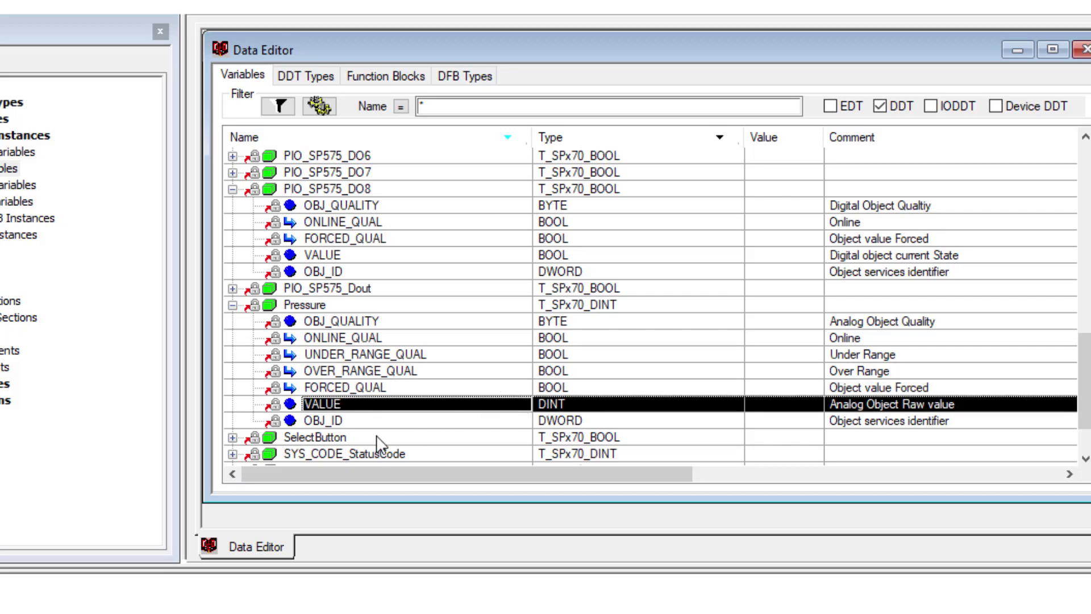
click(352, 421)
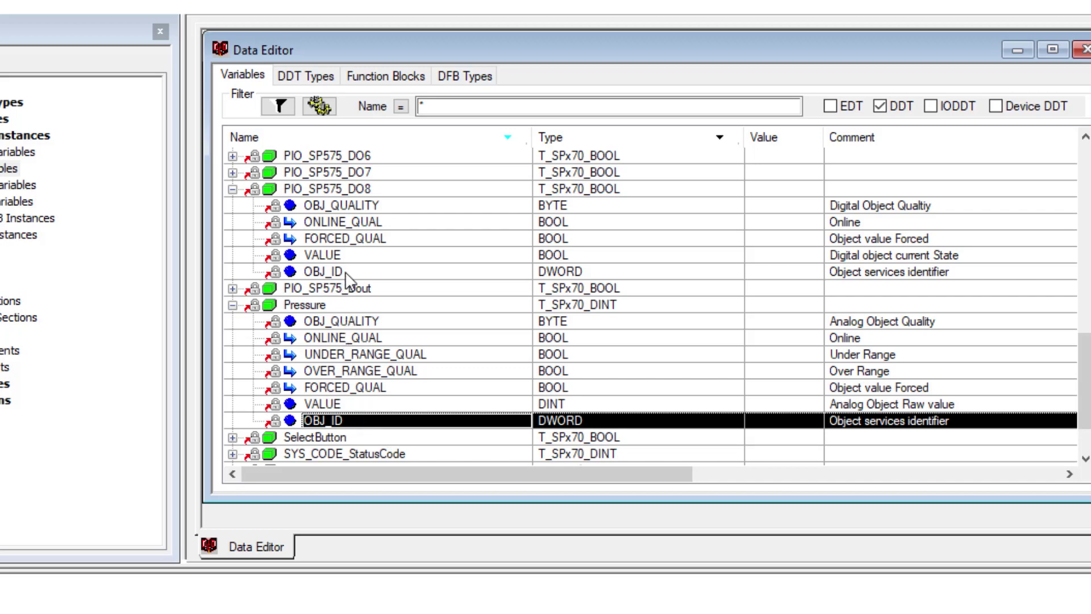
scroll(318, 361, down, 2)
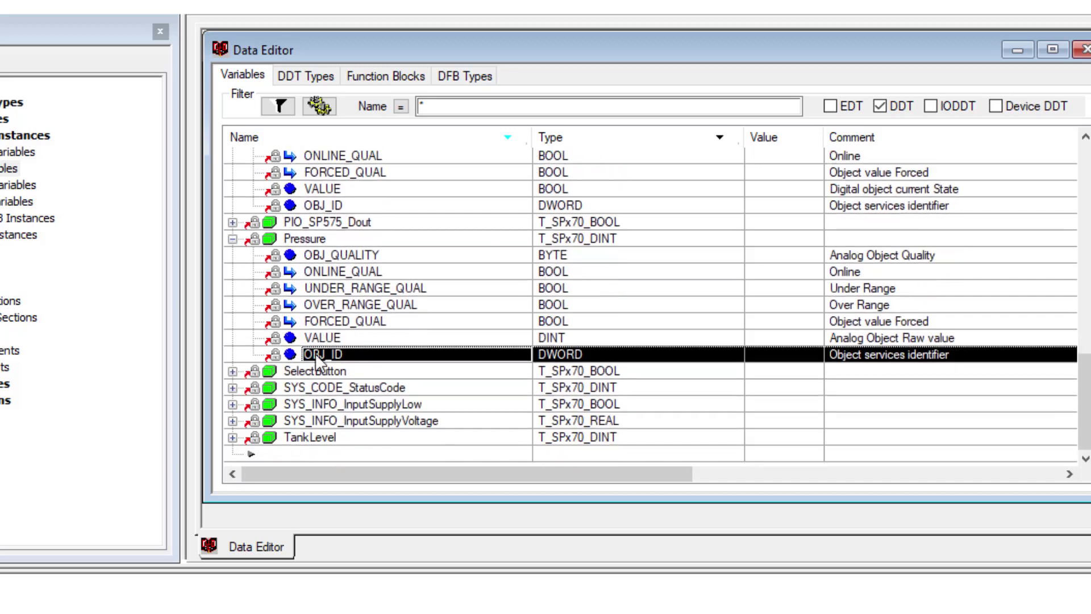
Expand SelectButton and inspect its VALUE member.
click(232, 371)
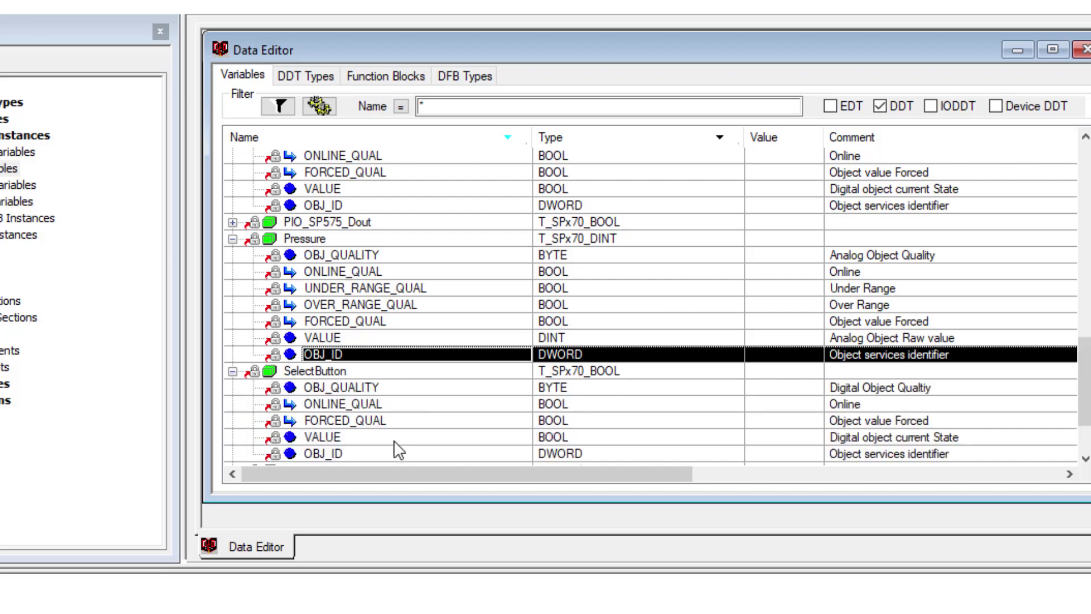
scroll(386, 453, down, 1)
click(348, 389)
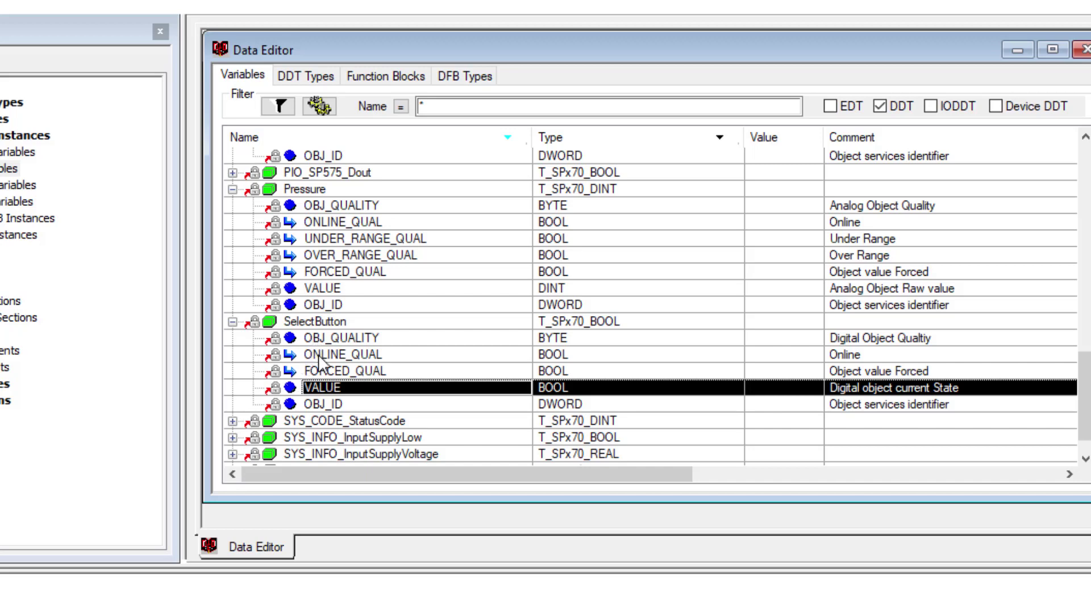
scroll(252, 444, down, 1)
scroll(252, 455, down, 1)
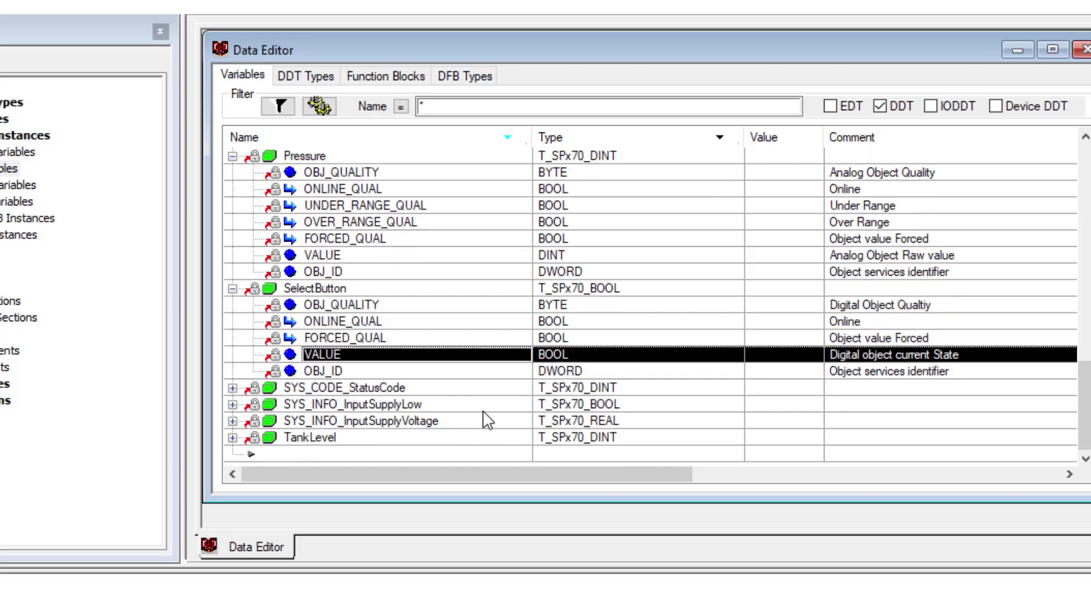
Expand SYS_INFO_InputSupplyVoltage and check its REAL VALUE member.
click(232, 421)
scroll(348, 357, down, 4)
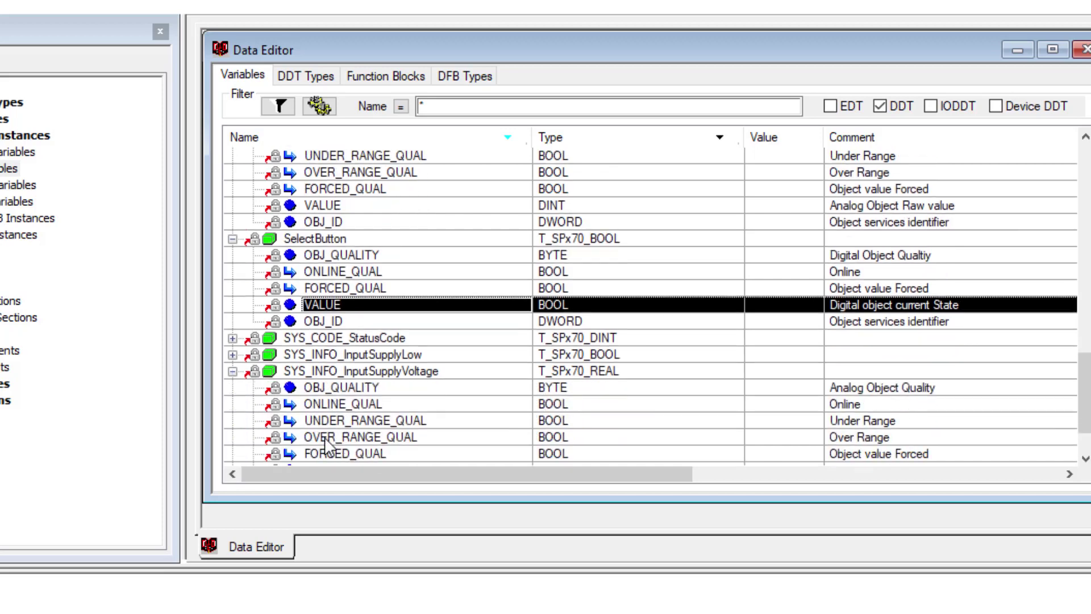
scroll(348, 357, down, 2)
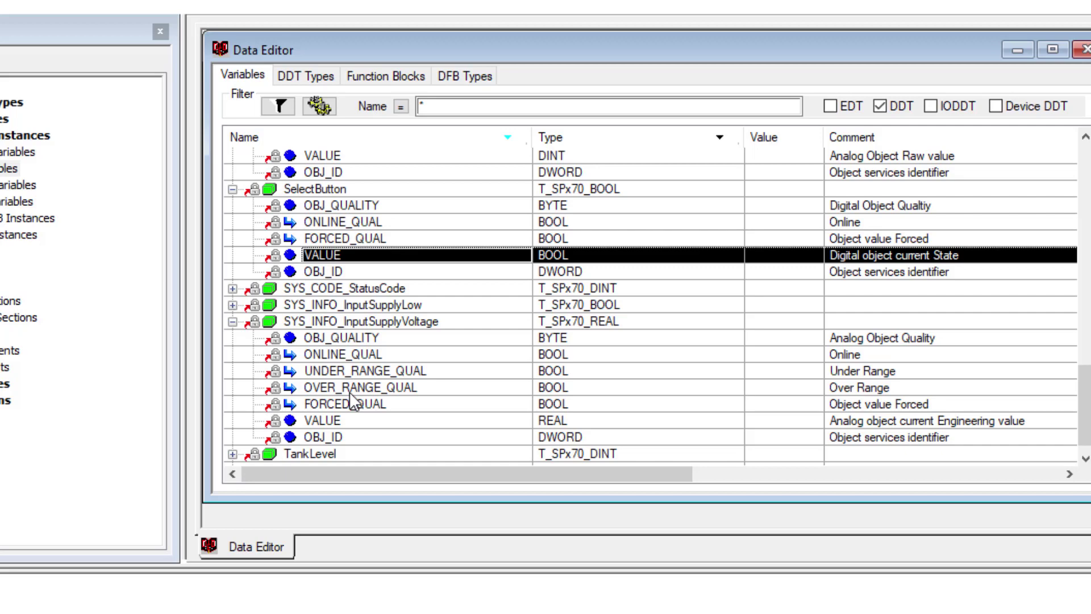
click(392, 423)
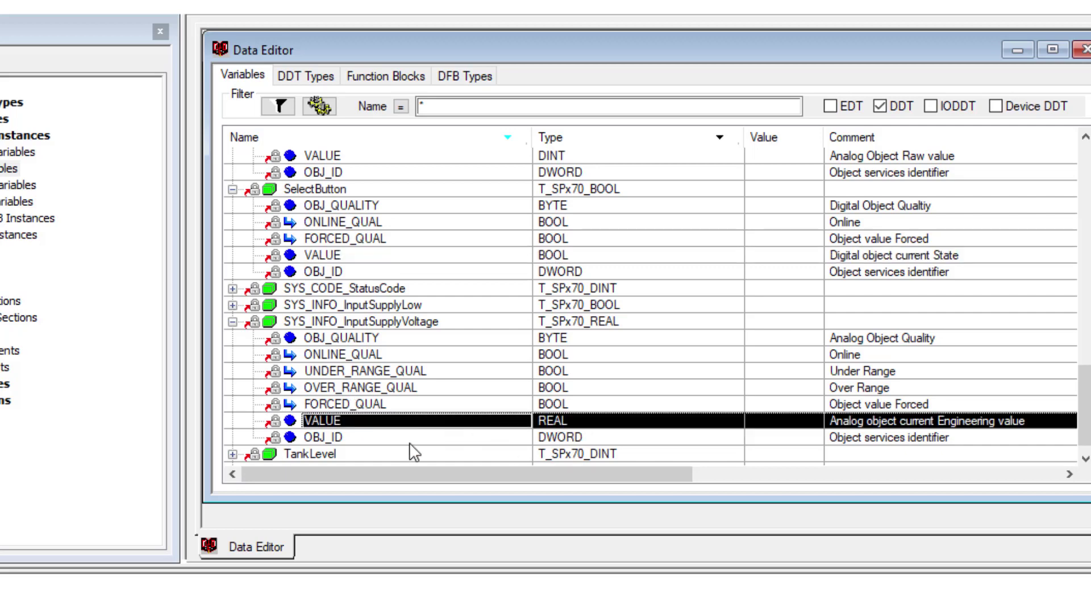
Expand TankLevel, note its DINT VALUE member, and switch back to RemoteConnect.
click(232, 454)
scroll(298, 455, down, 2)
scroll(296, 453, down, 2)
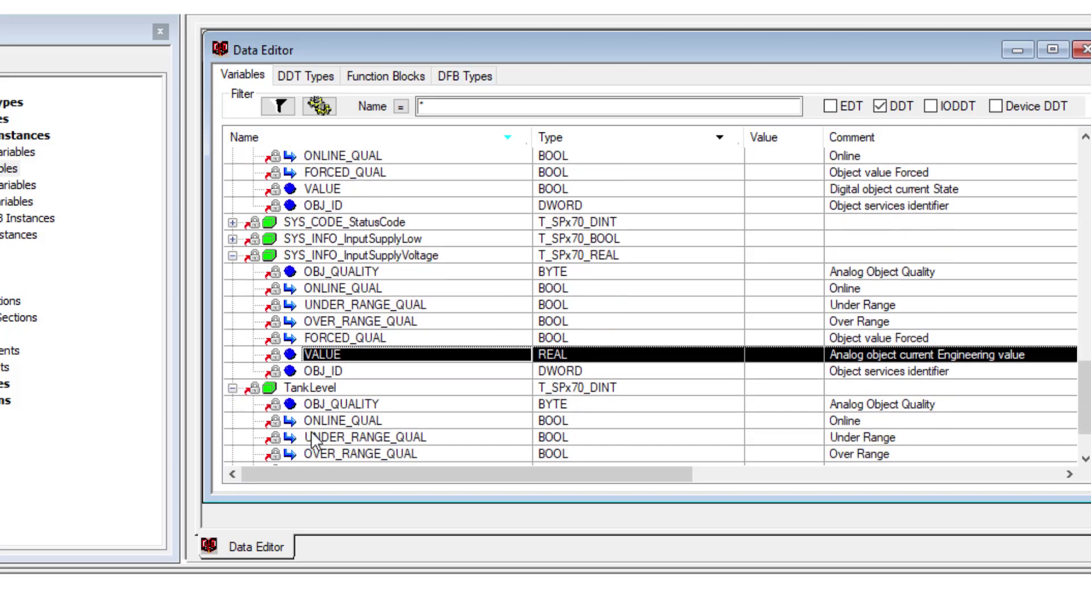
click(367, 423)
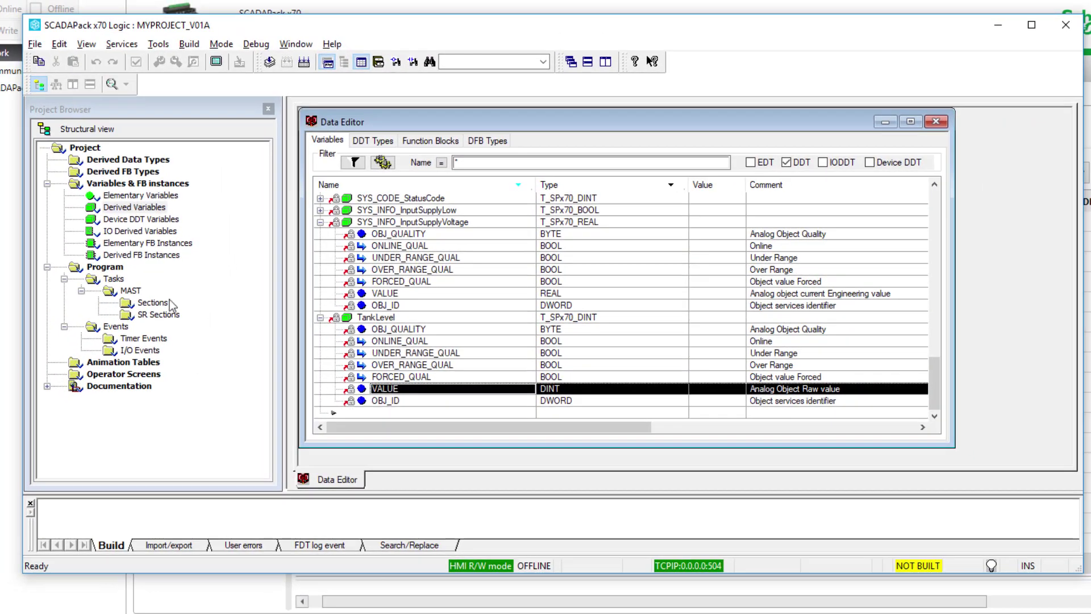
key(alt+Tab)
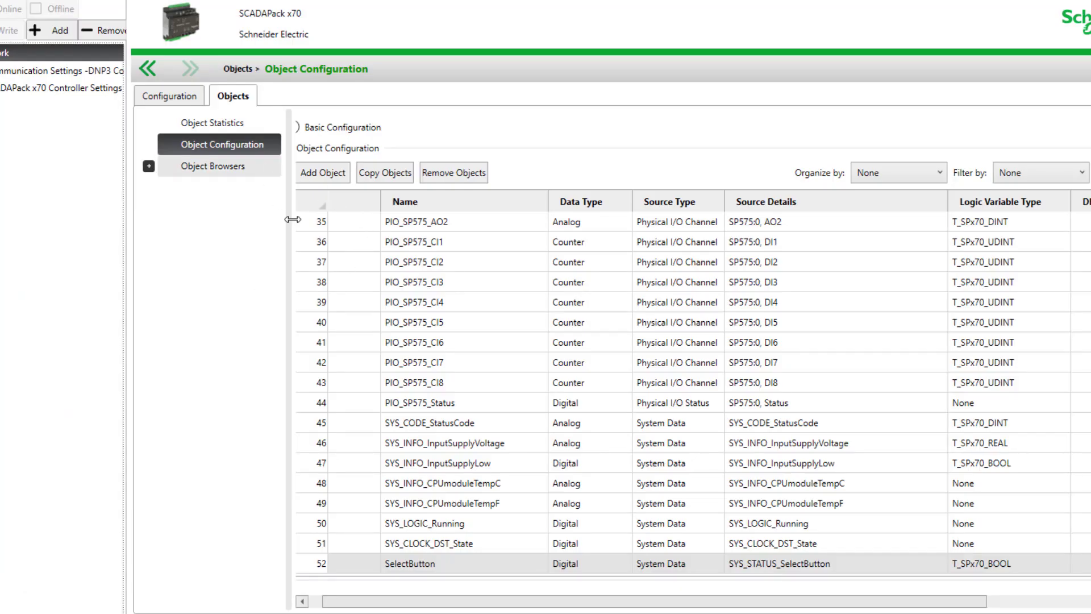
Change TankLevel's Logic Variable Type to T_SPx70_ADV_ANALOG and confirm with Ok.
scroll(445, 512, up, 6)
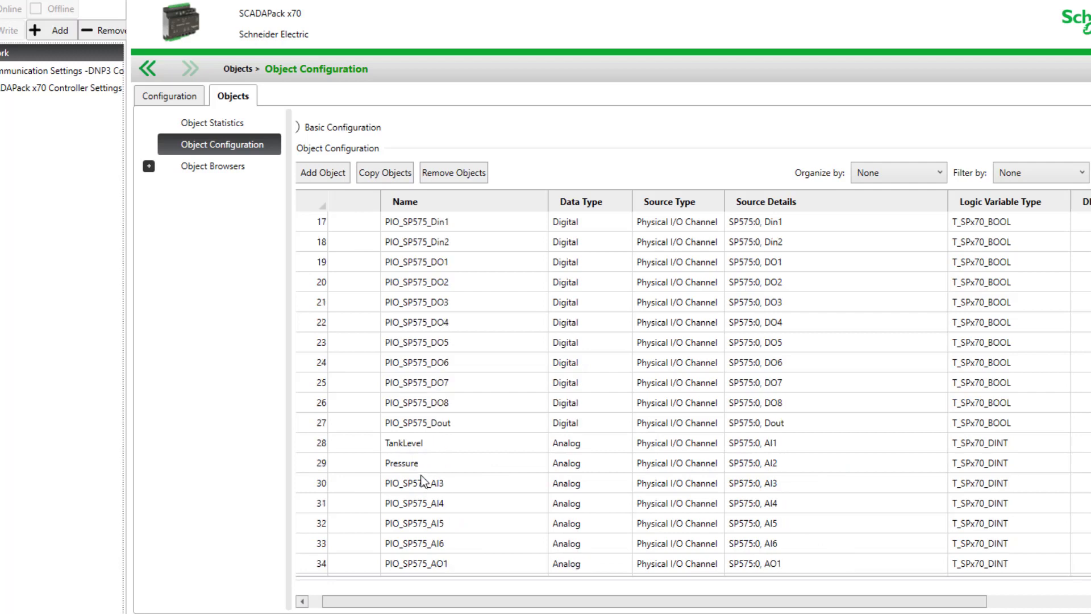
double_click(427, 443)
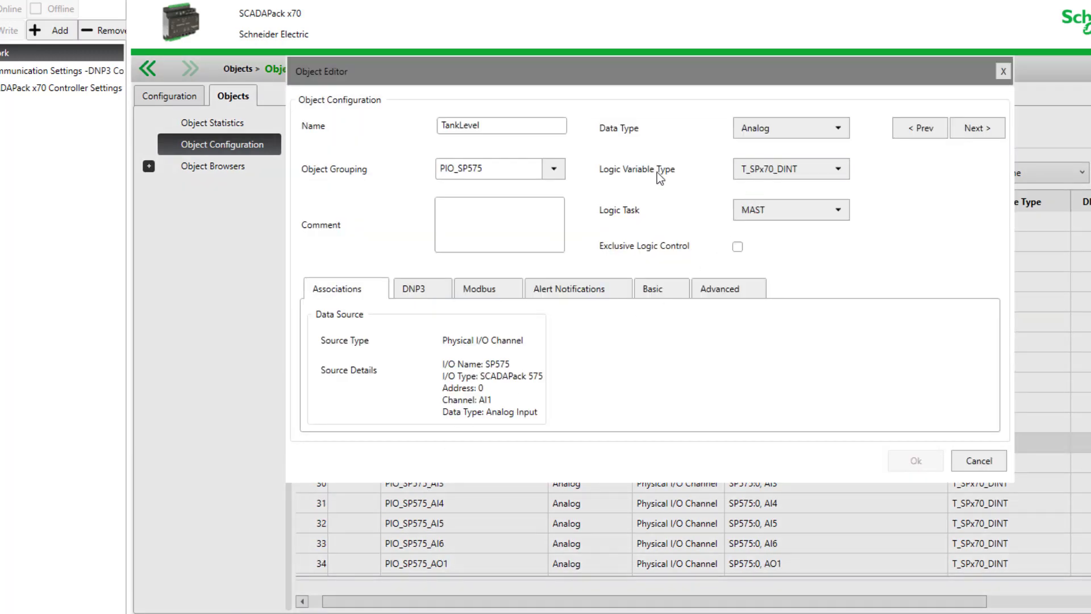
click(845, 174)
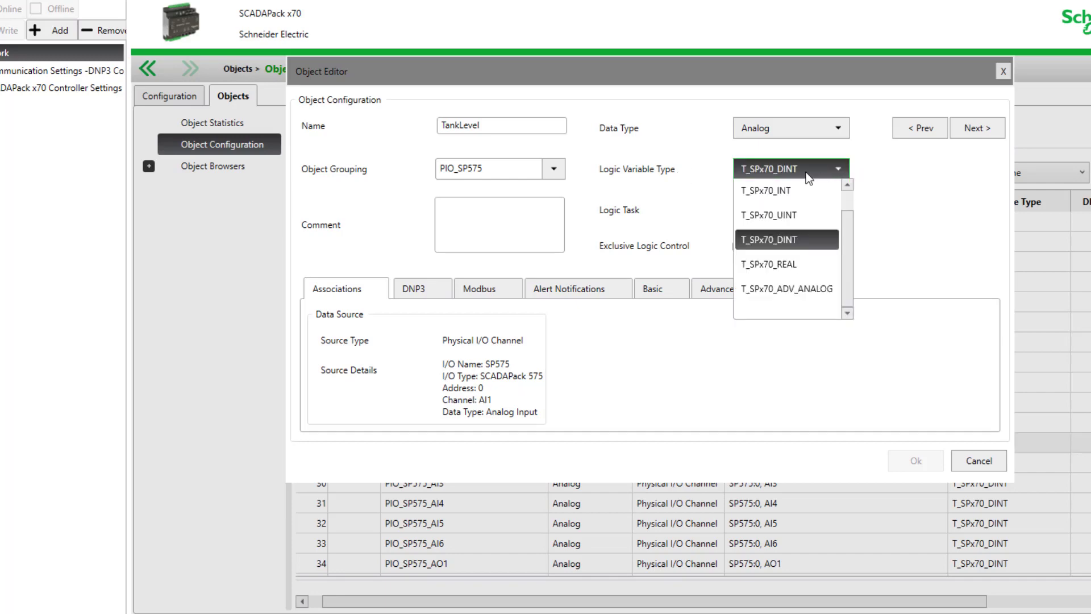
click(810, 288)
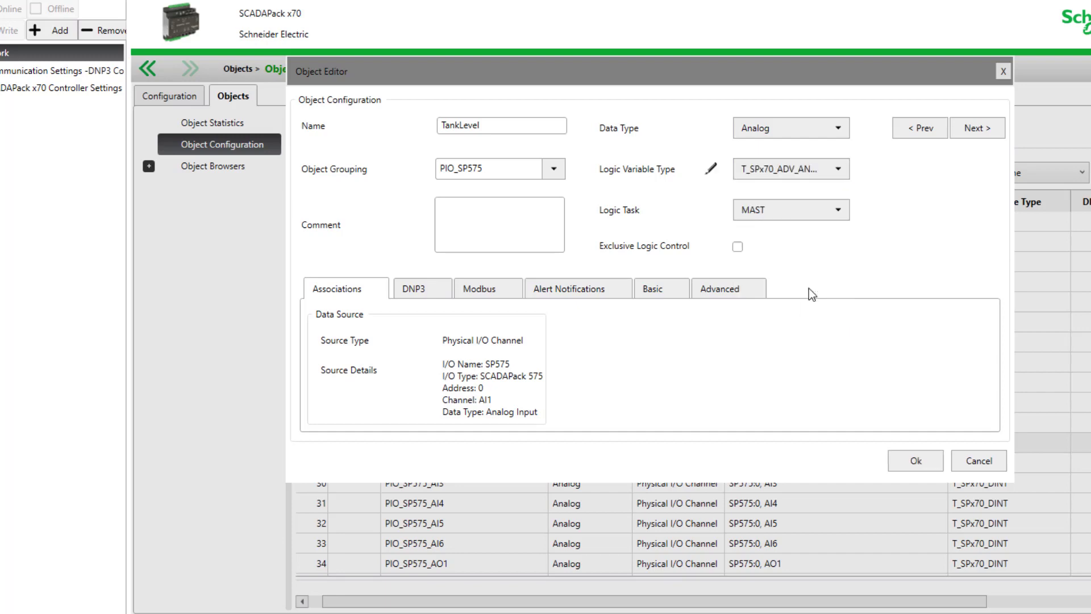
click(912, 456)
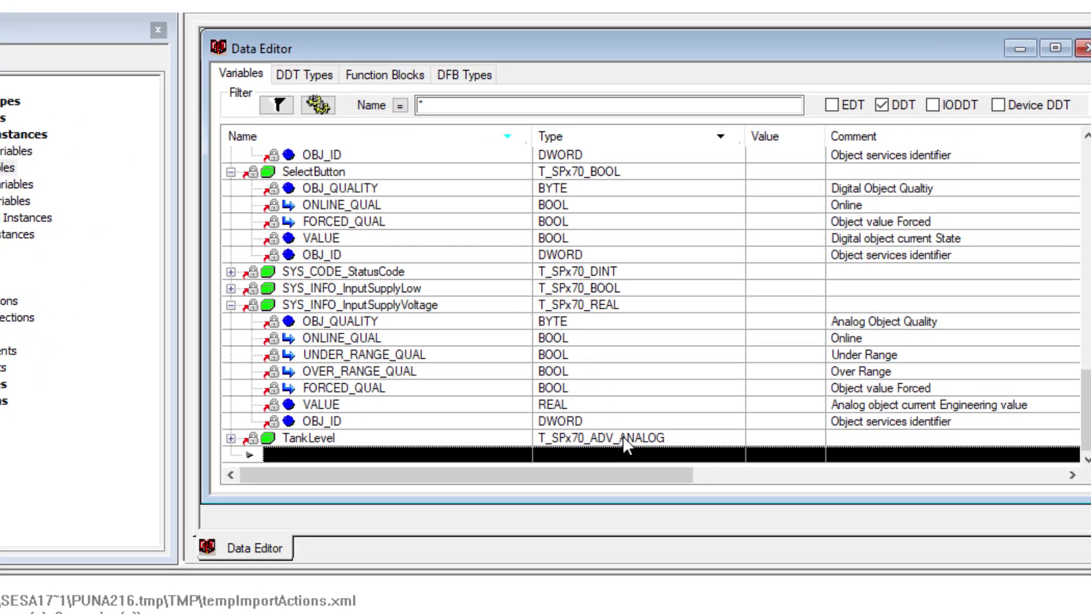
Expand TankLevel and scroll through its advanced analog members like VALUE_ENG, VALUE_RAW and H1–H4_STATE.
click(231, 438)
scroll(356, 434, down, 3)
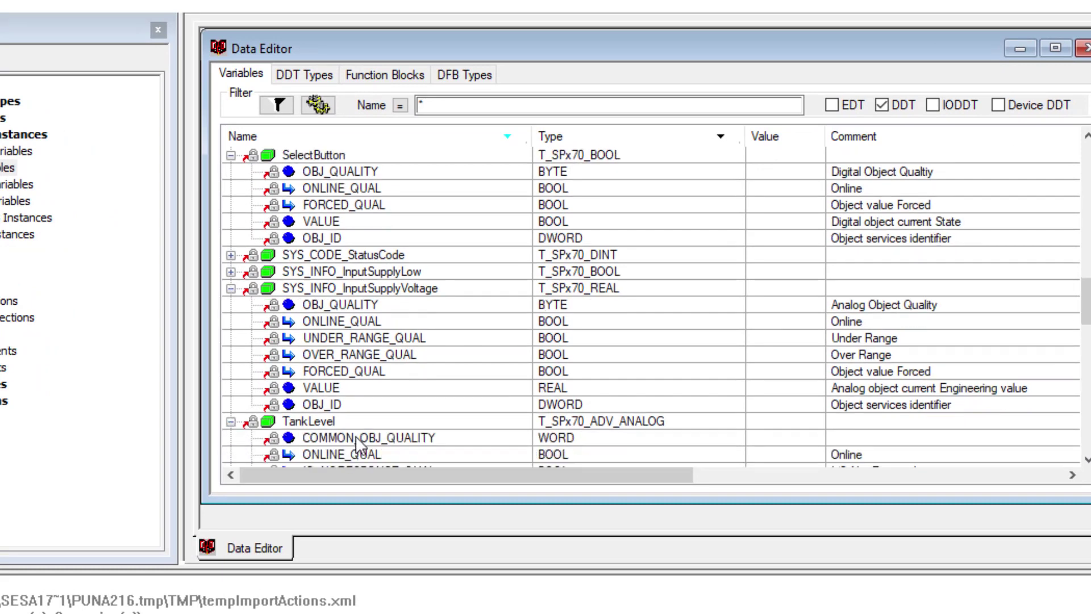
scroll(347, 388, down, 3)
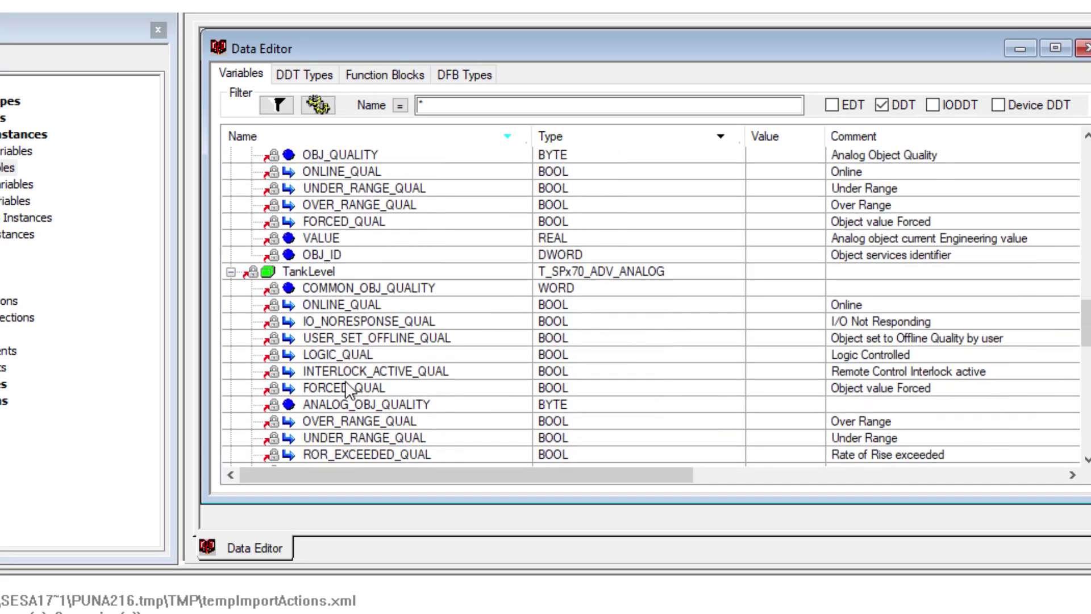
scroll(346, 385, down, 1)
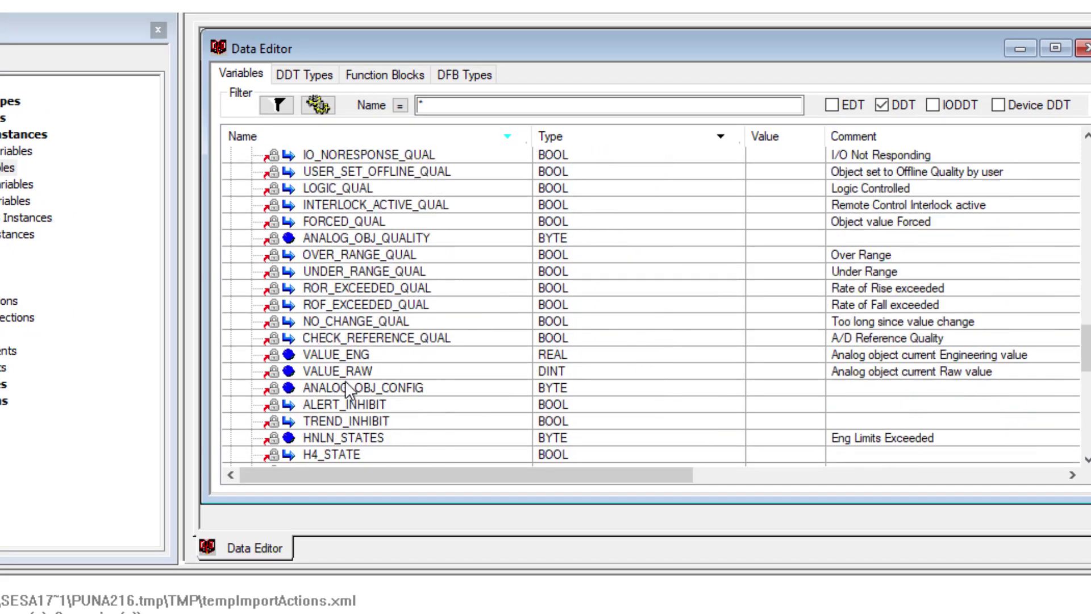
scroll(347, 384, down, 2)
scroll(346, 381, up, 2)
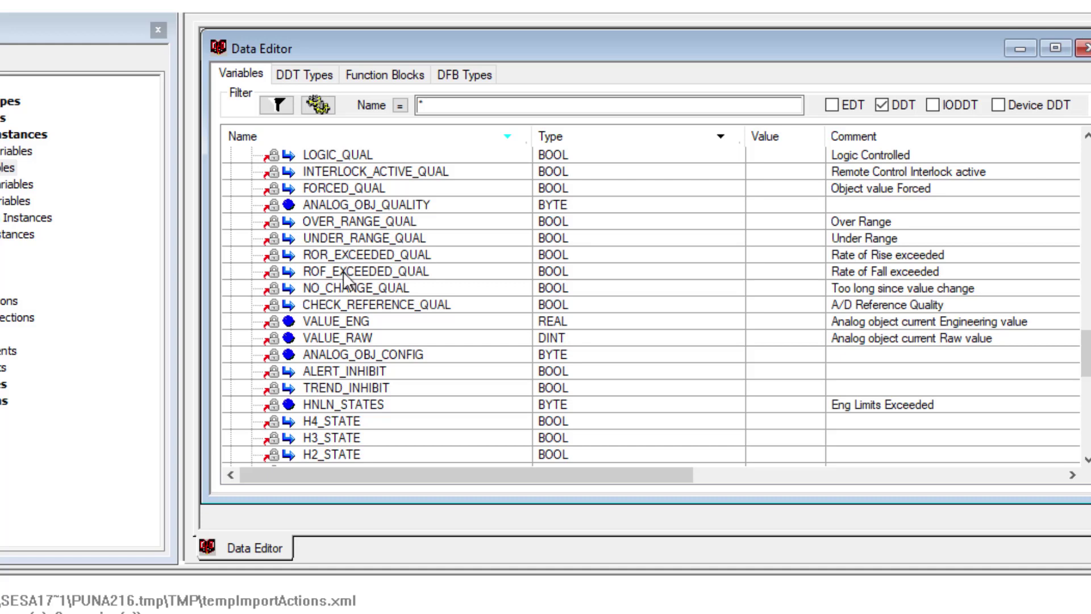
scroll(359, 290, up, 2)
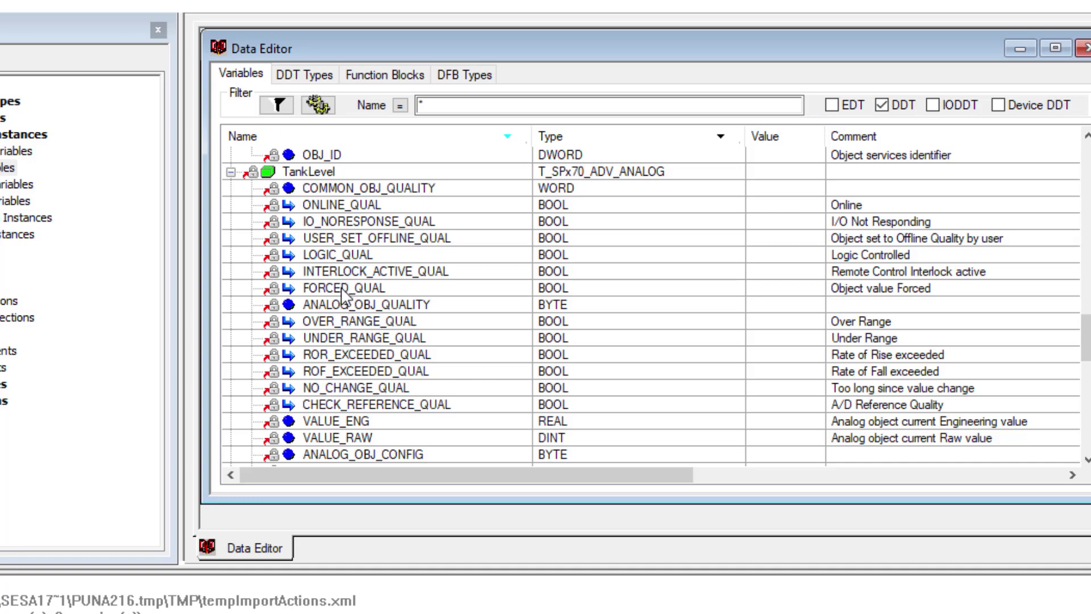
scroll(369, 370, down, 3)
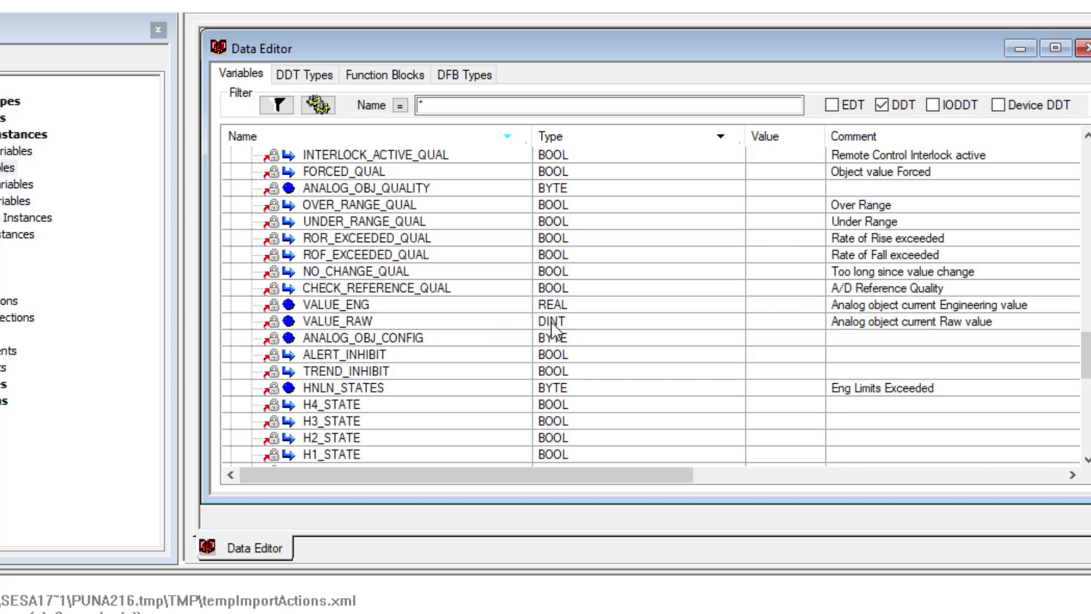
Scroll through TankLevel's HNLN_ENABLES and H/L_LIMIT members in the Data Editor.
scroll(355, 341, down, 2)
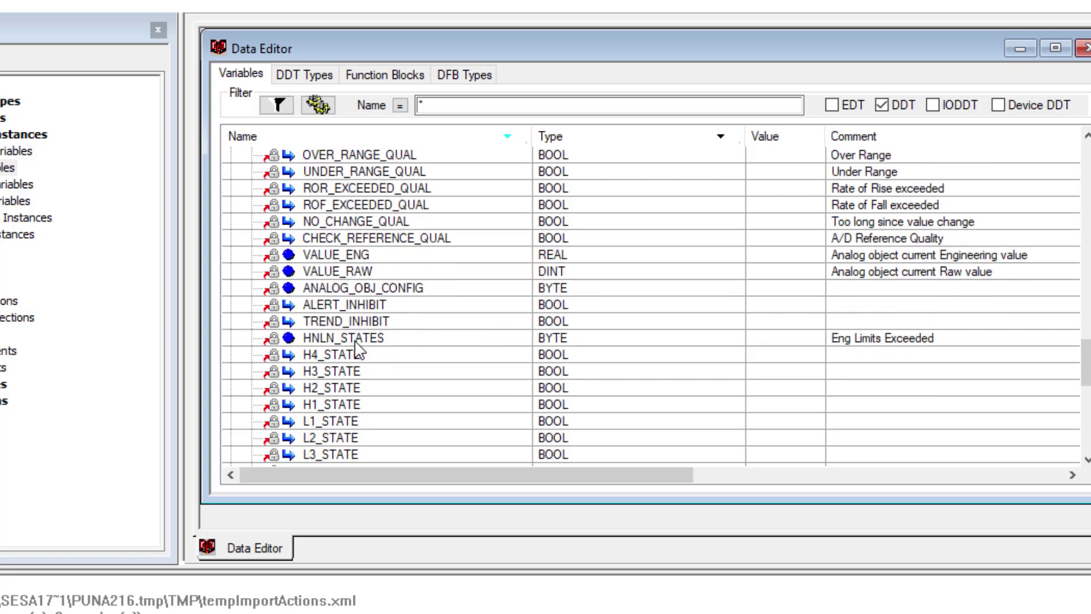
scroll(357, 316, down, 3)
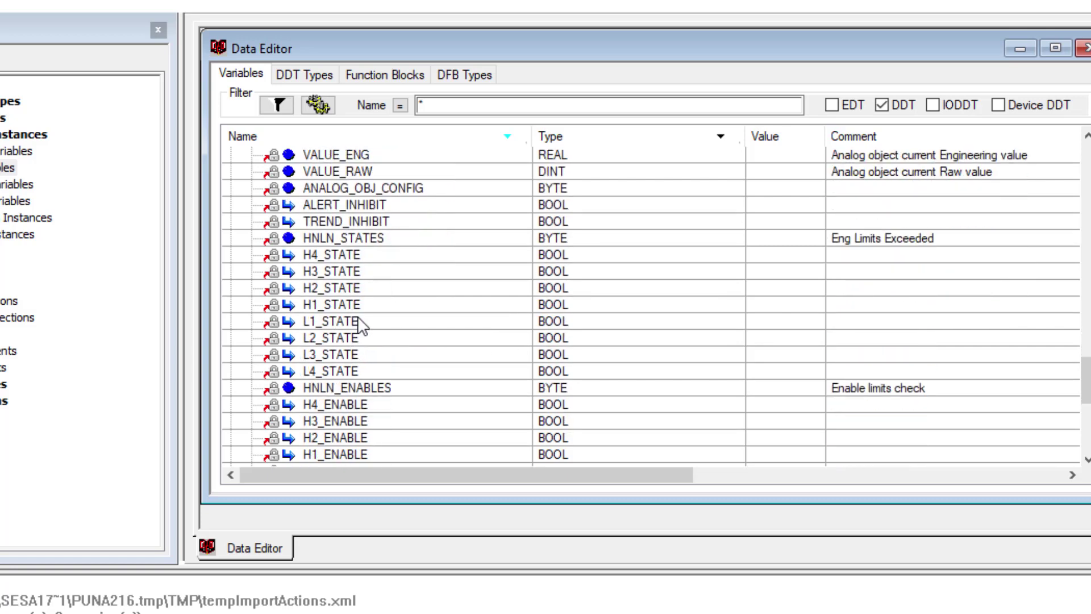
scroll(357, 316, down, 2)
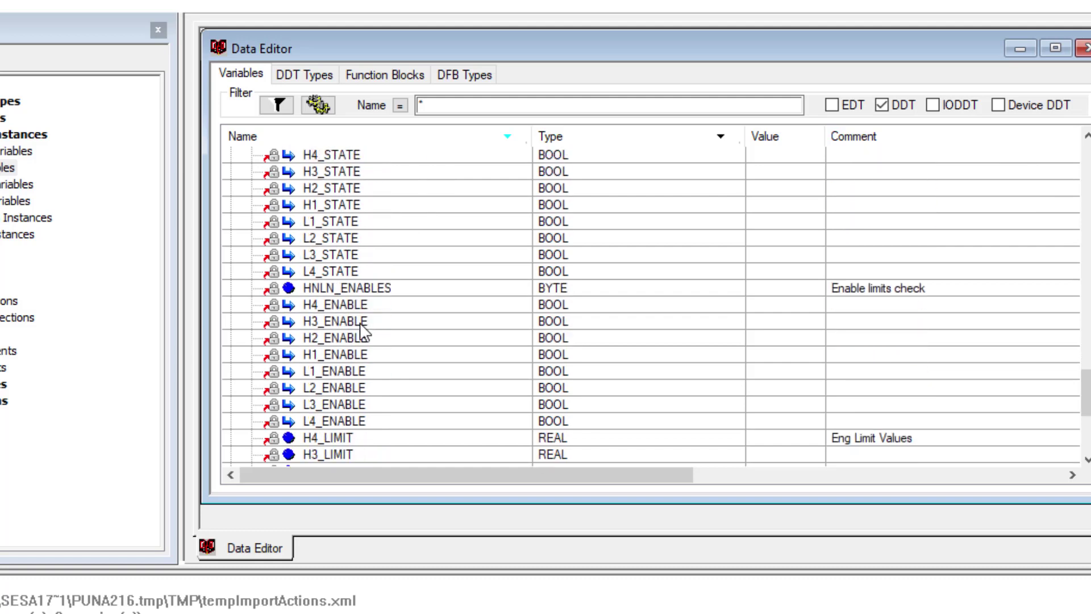
scroll(332, 366, down, 2)
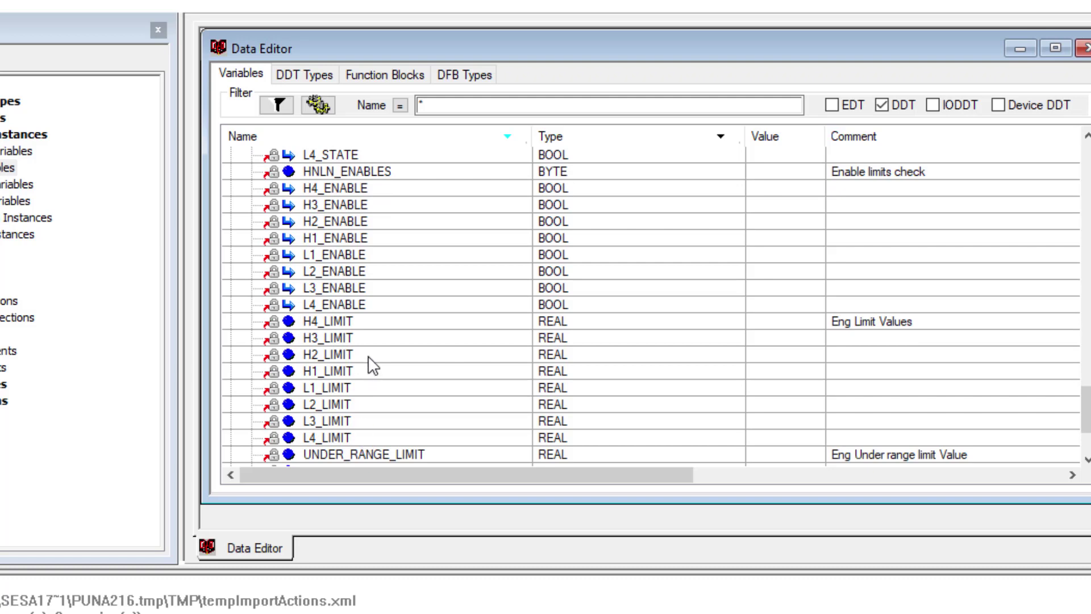
scroll(370, 365, up, 3)
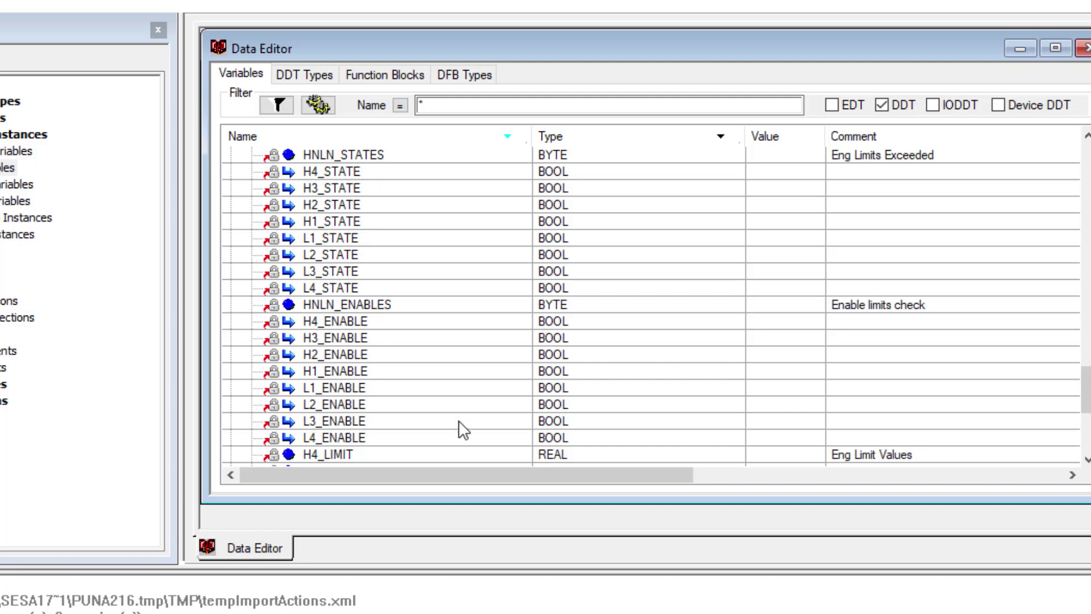
scroll(462, 428, down, 3)
scroll(464, 427, down, 2)
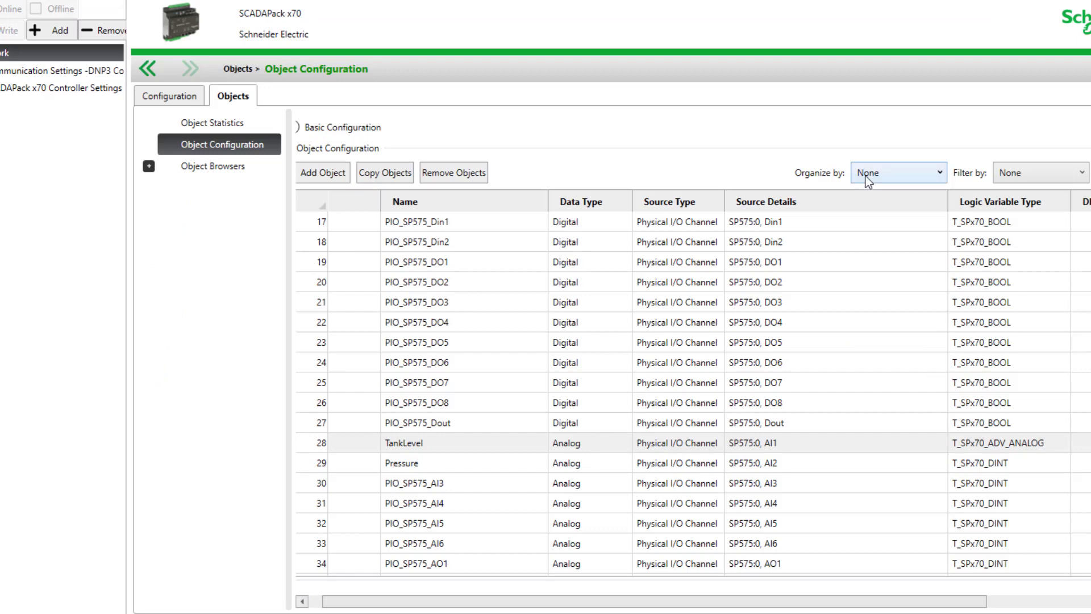
Enable TankLevel's Limit 1H and 1L alerts with values 80 and 20.5 and apply.
double_click(436, 444)
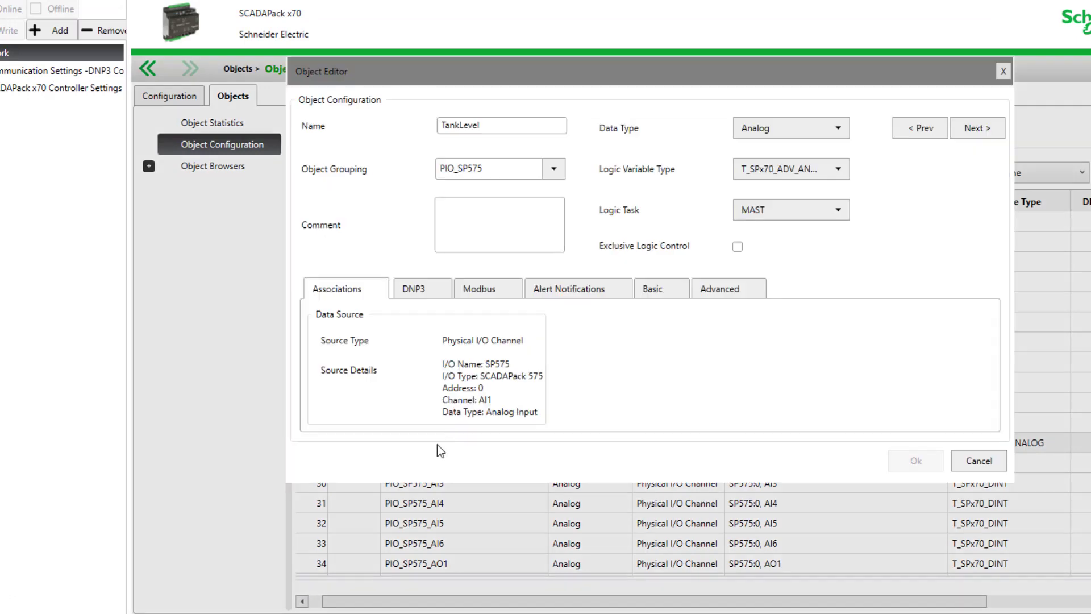
click(561, 291)
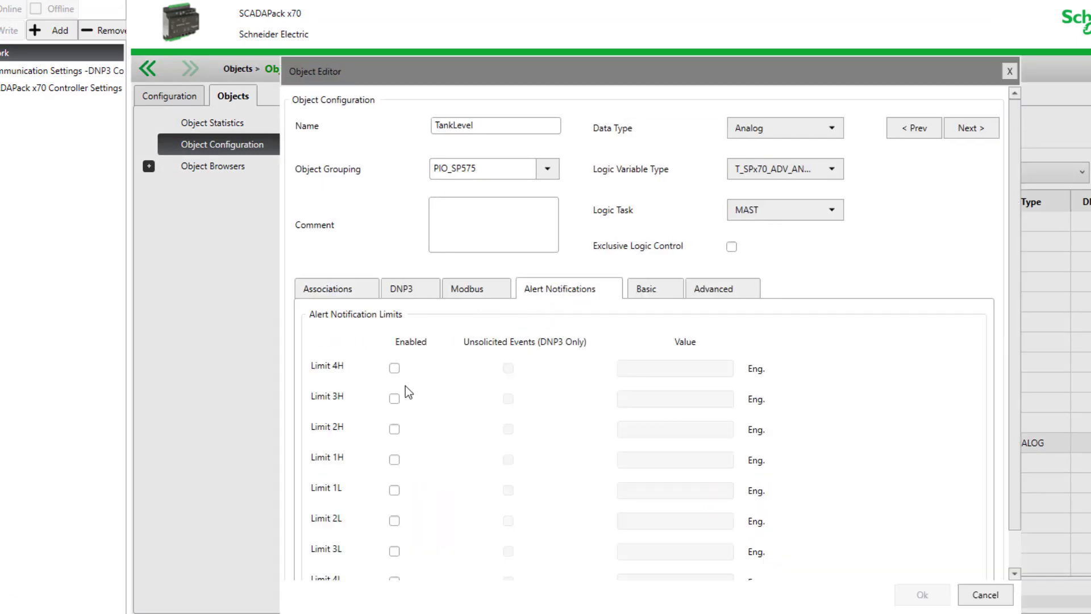
click(394, 460)
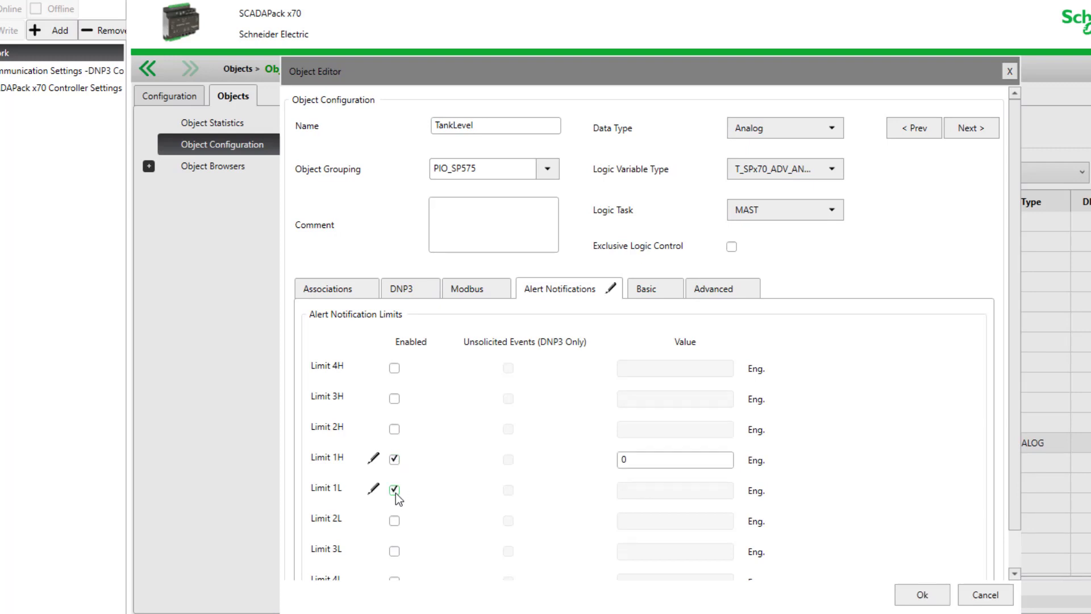
click(623, 460)
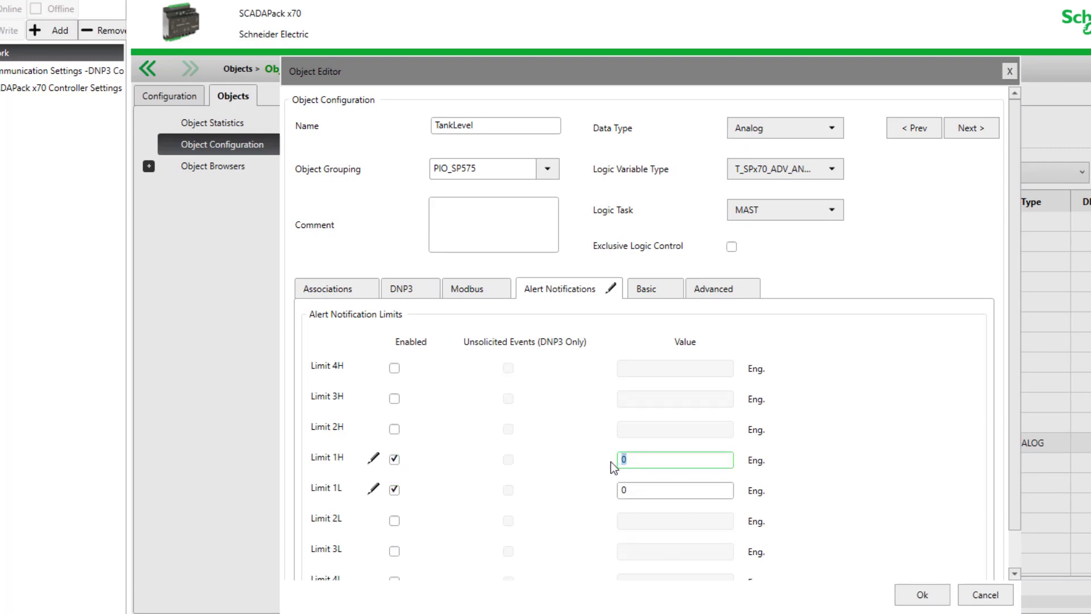
text(80)
click(635, 496)
text(20.5)
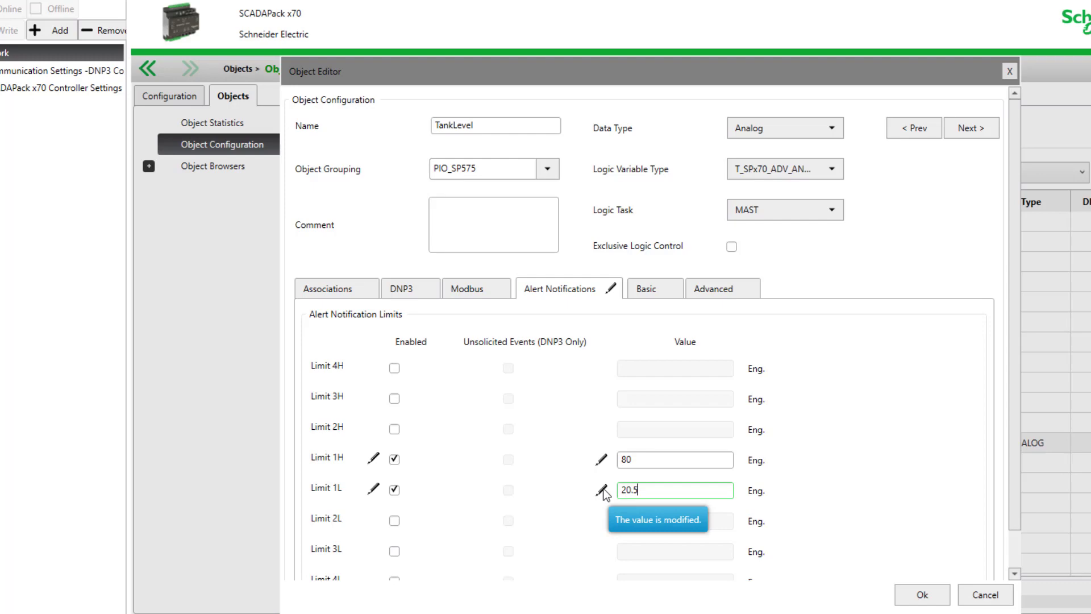
click(921, 594)
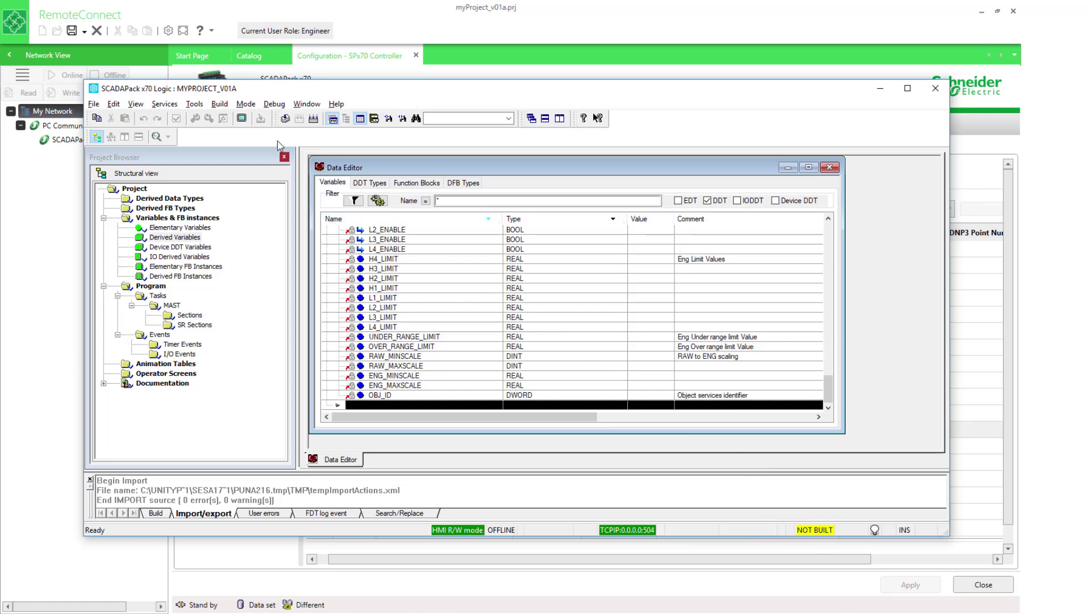
Rebuild the entire project with 0 errors and 0 warnings, then return to RemoteConnect.
click(220, 105)
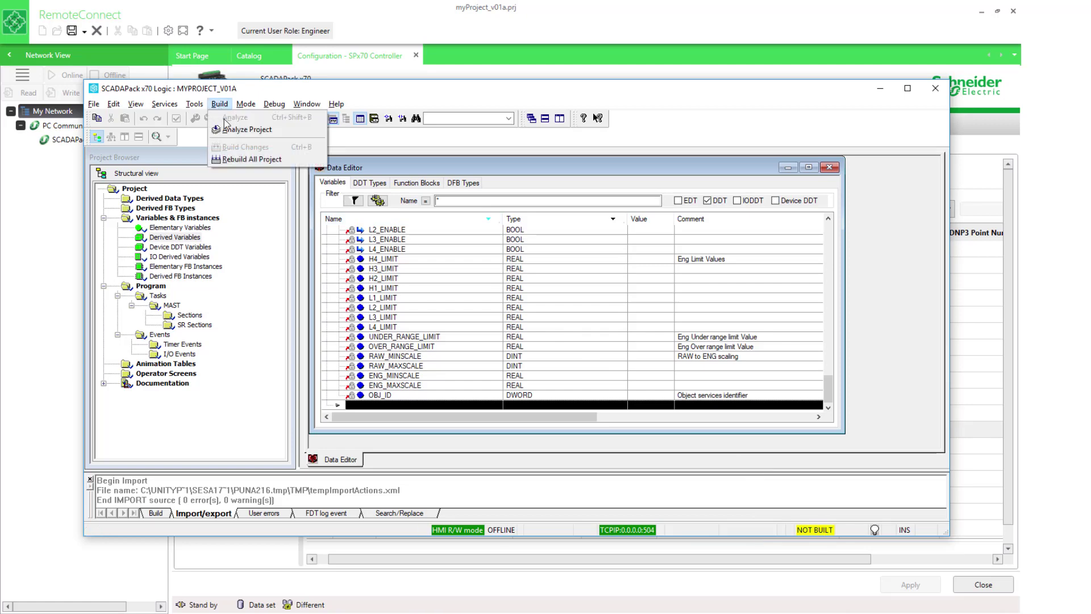
click(233, 164)
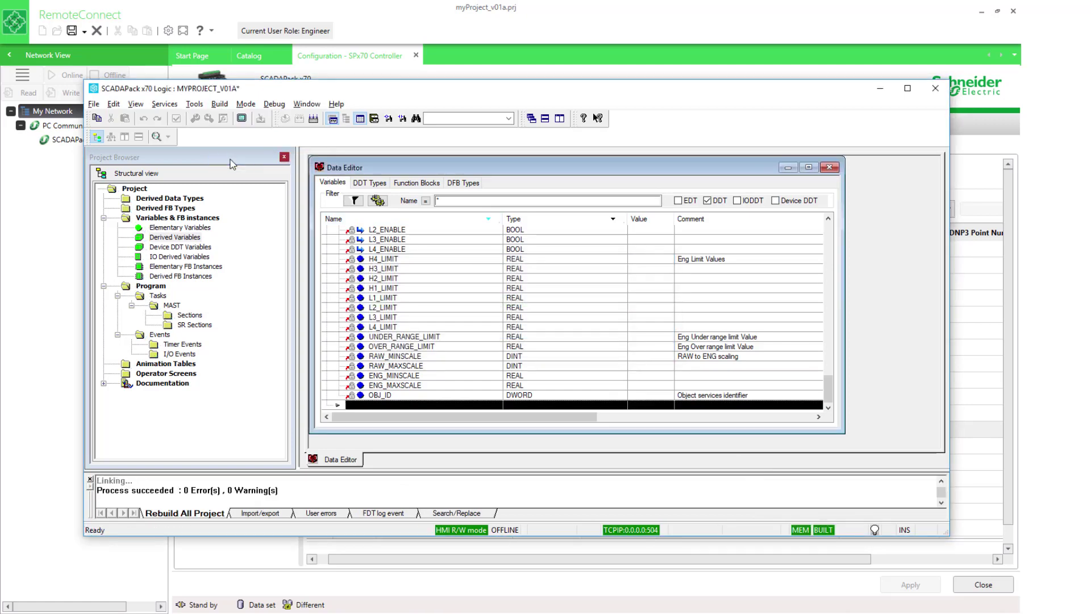
click(49, 233)
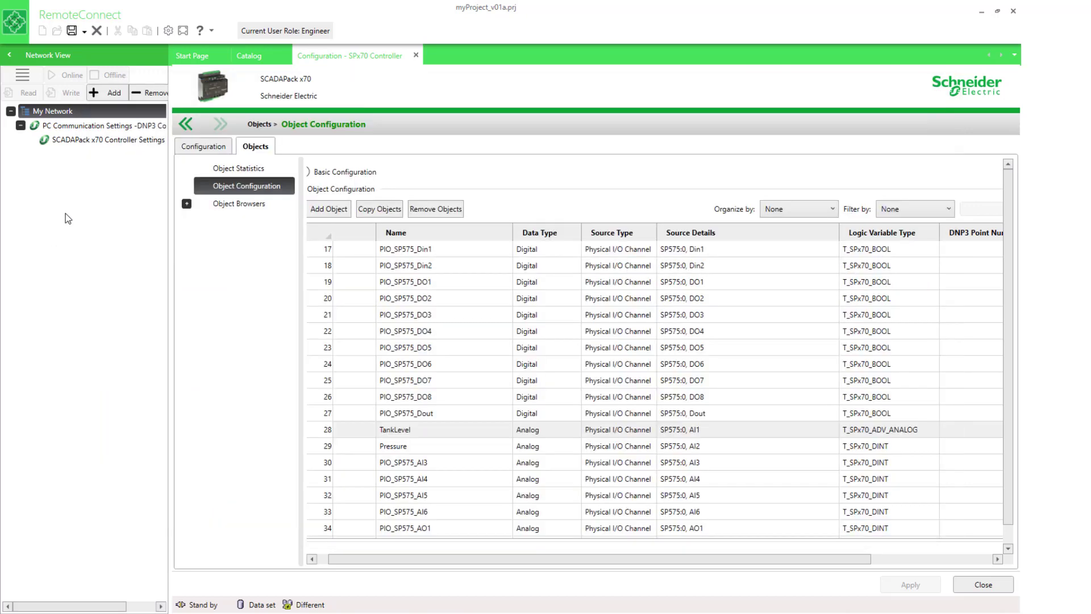
Write the configuration and logic to the SCADAPack x70 controller, accepting the rebuild prompt.
click(95, 138)
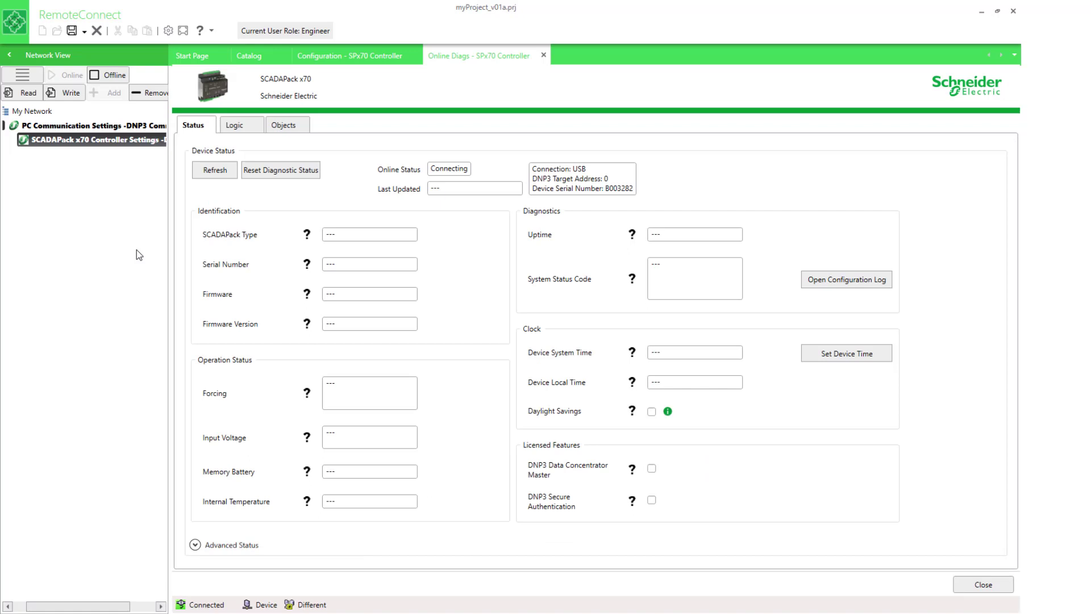
click(67, 93)
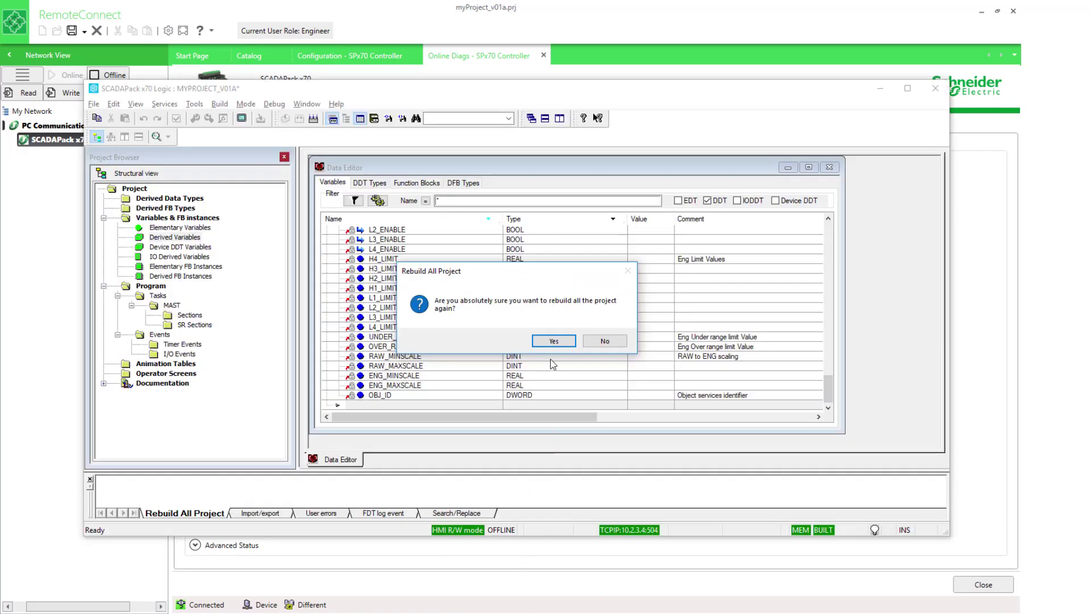
click(552, 341)
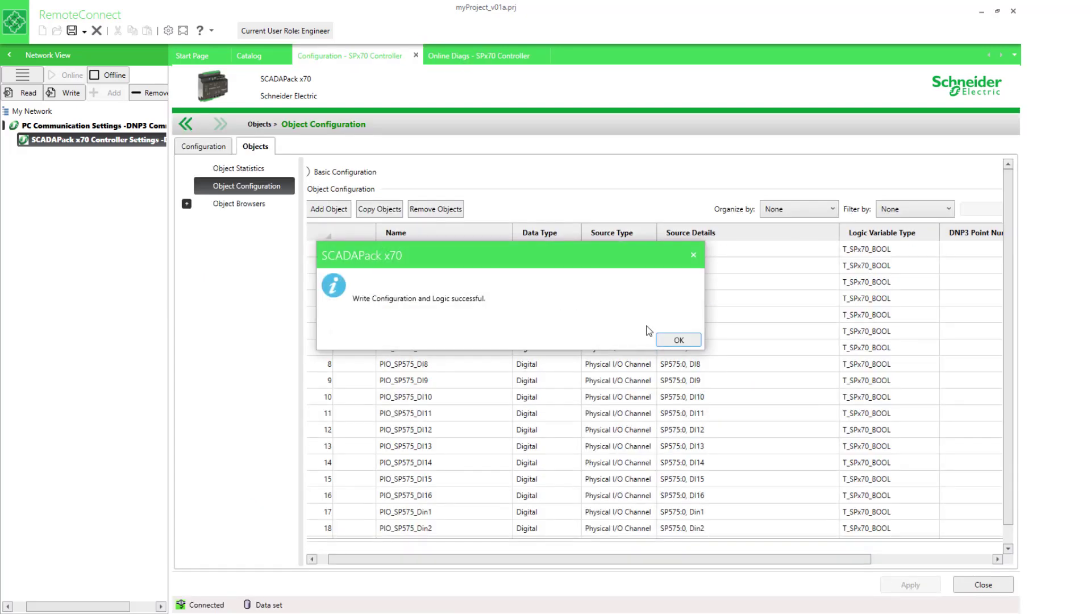
click(671, 341)
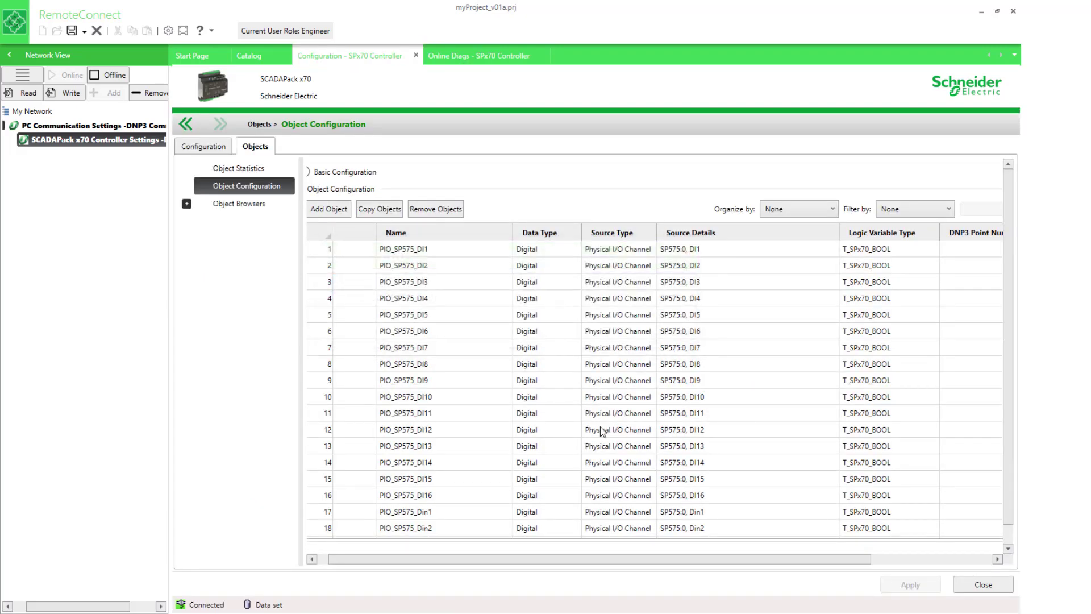
Connect SCADAPack x70 Logic to the controller using Mode > Connect.
click(527, 603)
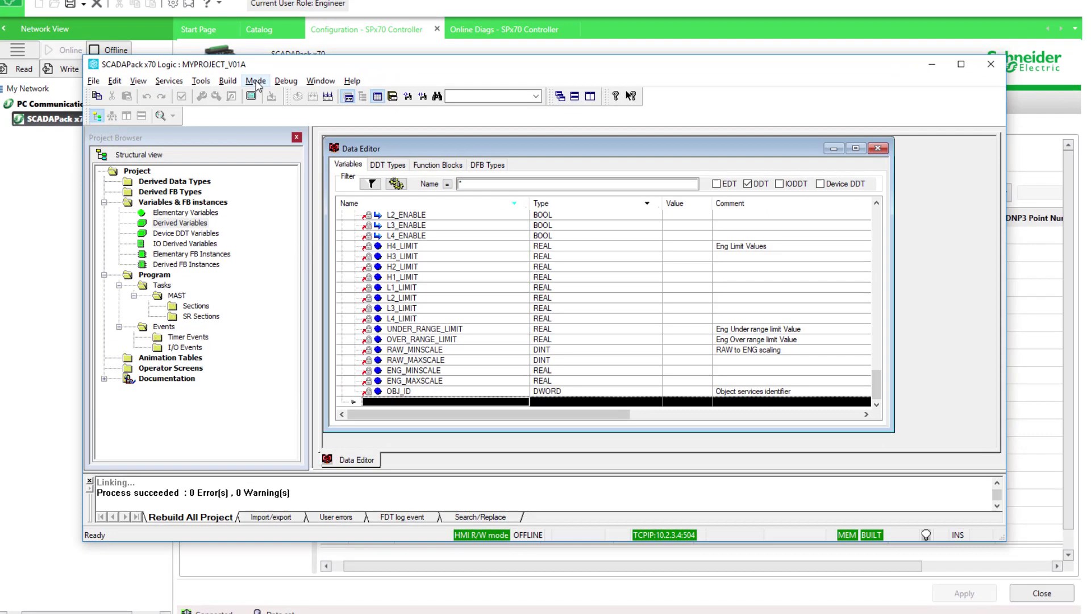
click(246, 104)
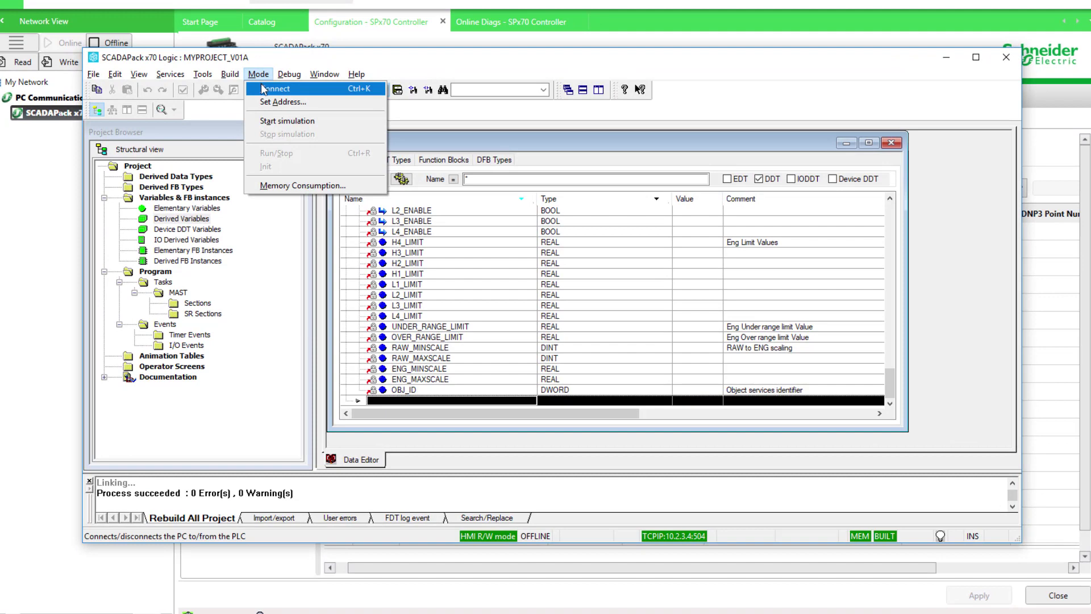
click(262, 89)
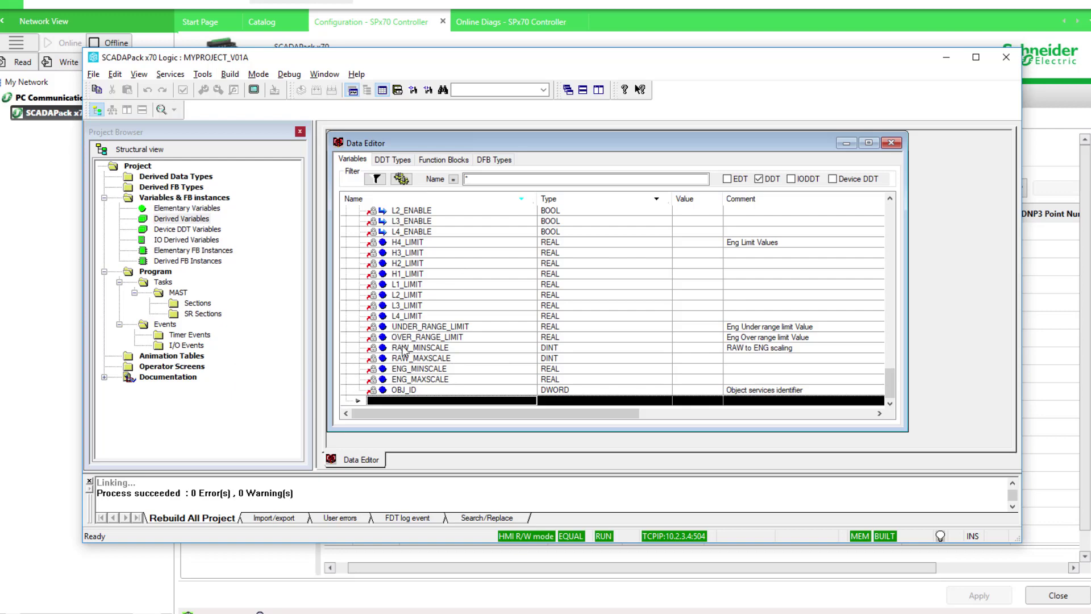
Locate TankLevel in the Data Editor and open its context menu.
scroll(402, 349, up, 6)
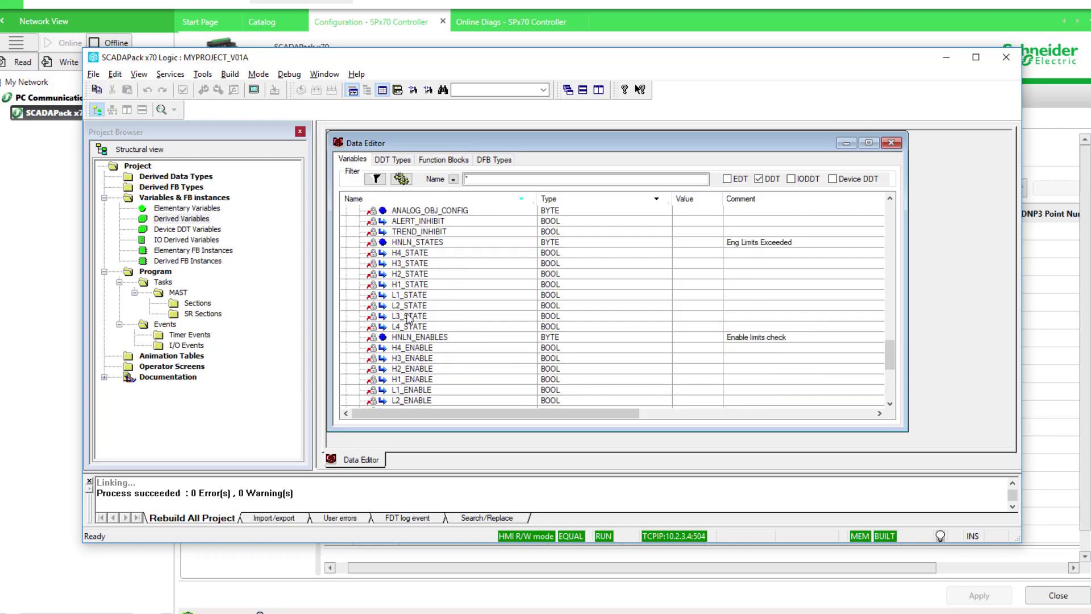
scroll(408, 319, up, 6)
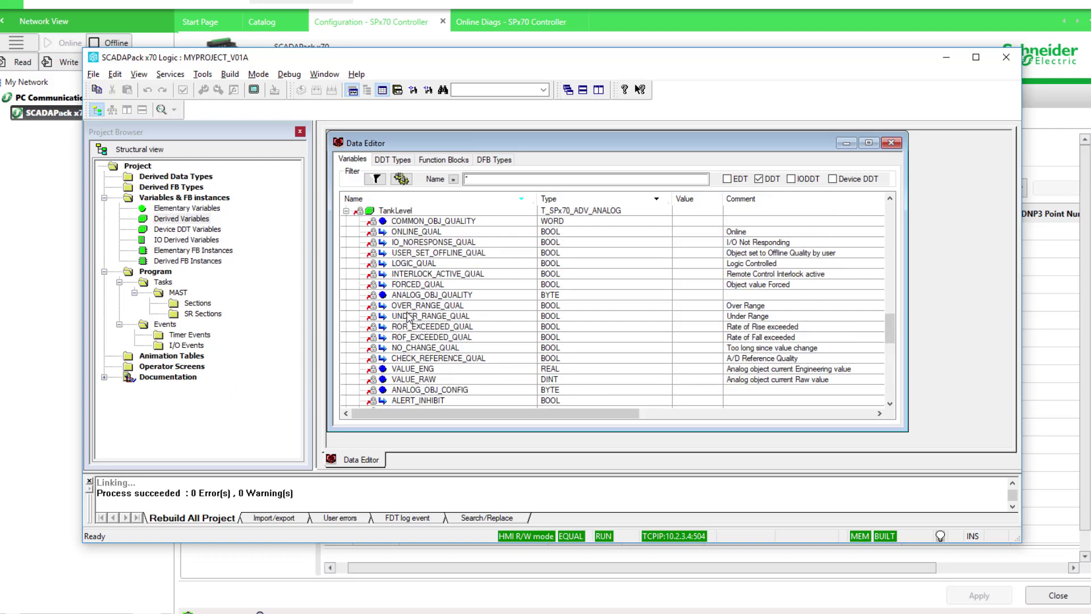
scroll(408, 316, up, 1)
click(407, 253)
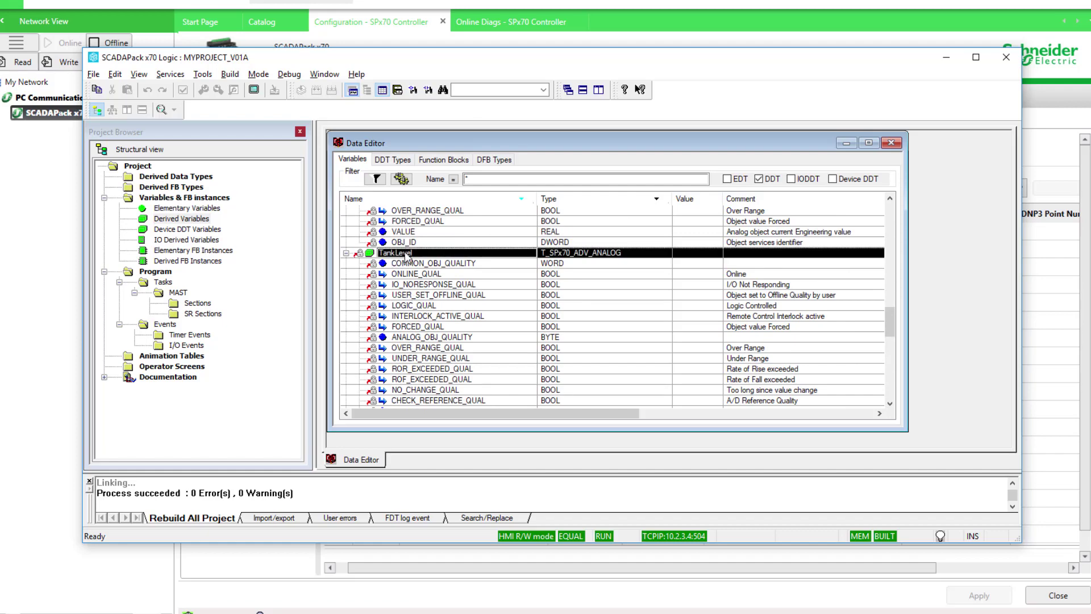
right_click(407, 255)
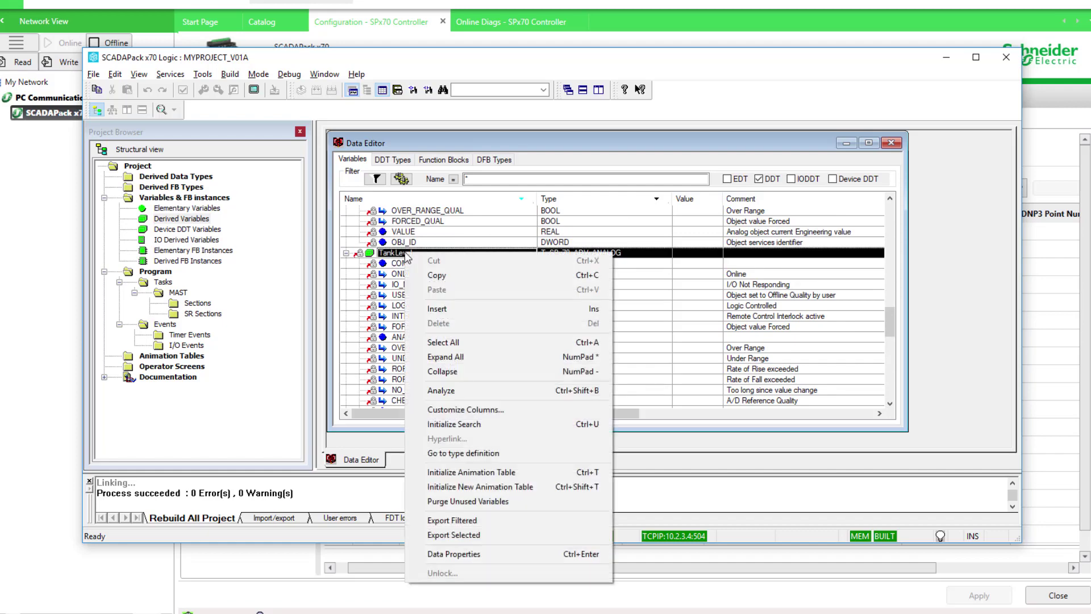
Create a maximized TankLevel animation table showing live VALUE_ENG, VALUE_RAW and the 80.0/20.5 limits.
click(476, 473)
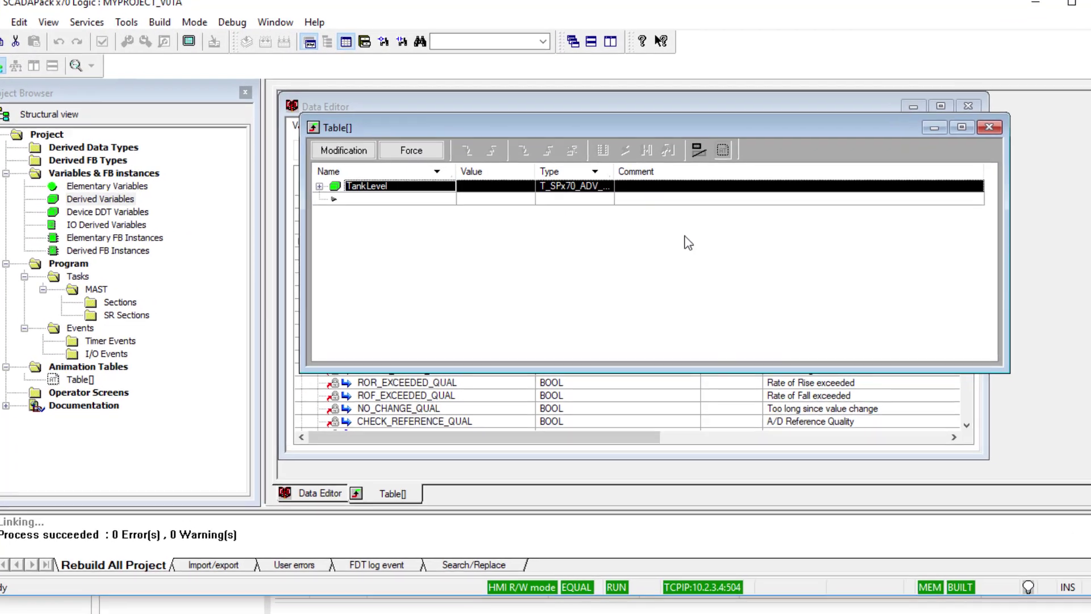
click(320, 186)
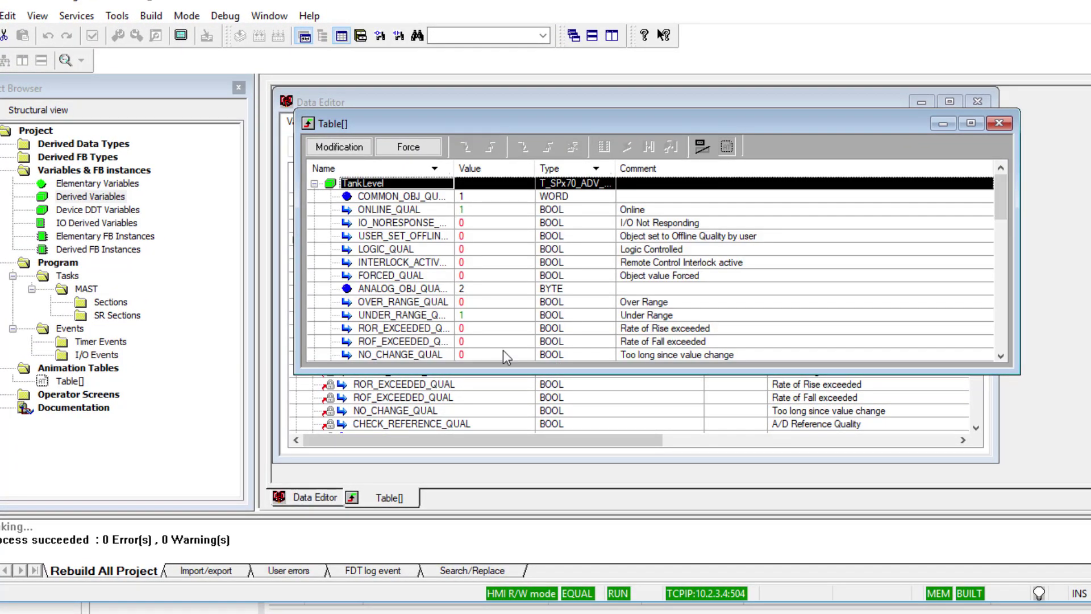
click(970, 123)
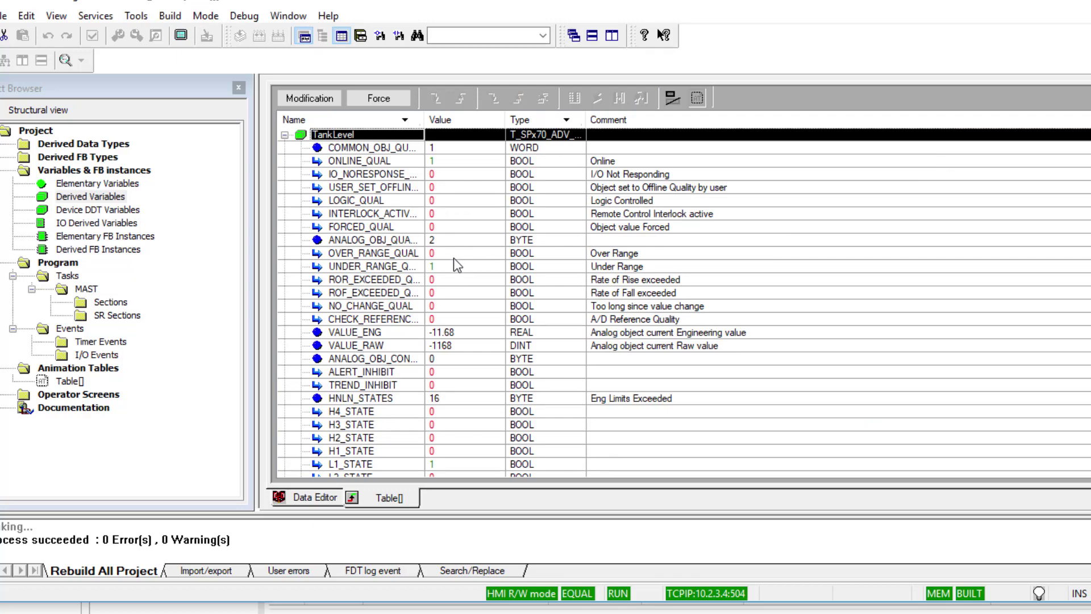
scroll(452, 267, down, 2)
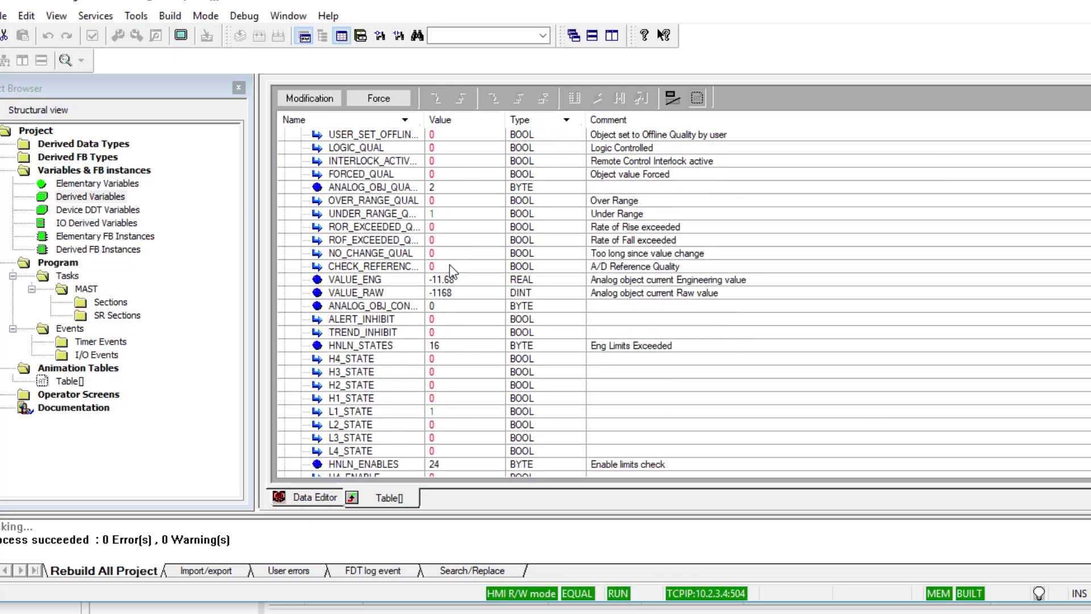
click(460, 283)
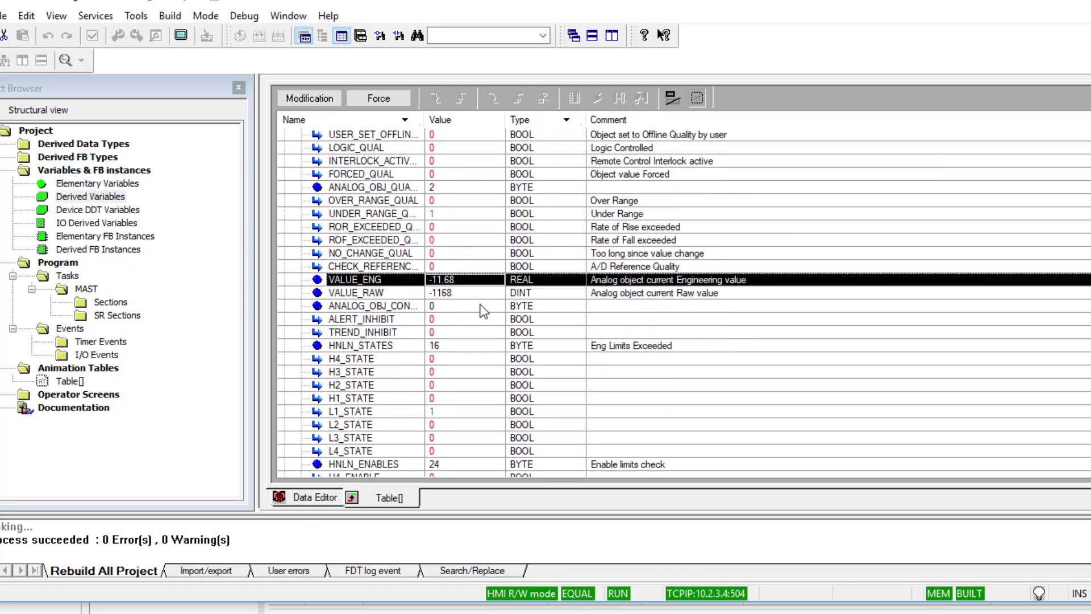
click(481, 296)
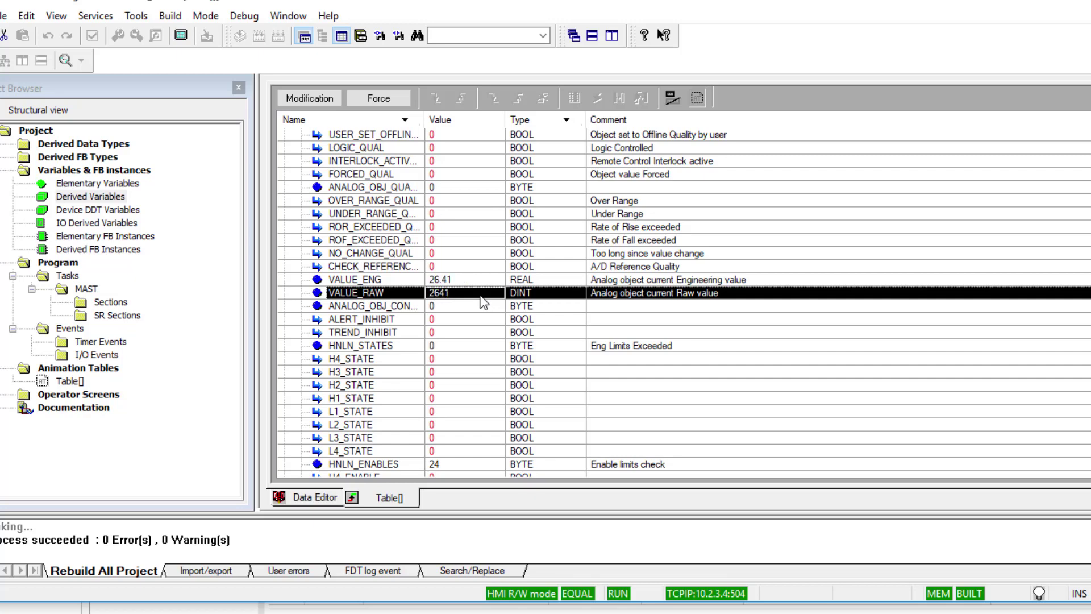
scroll(500, 348, down, 2)
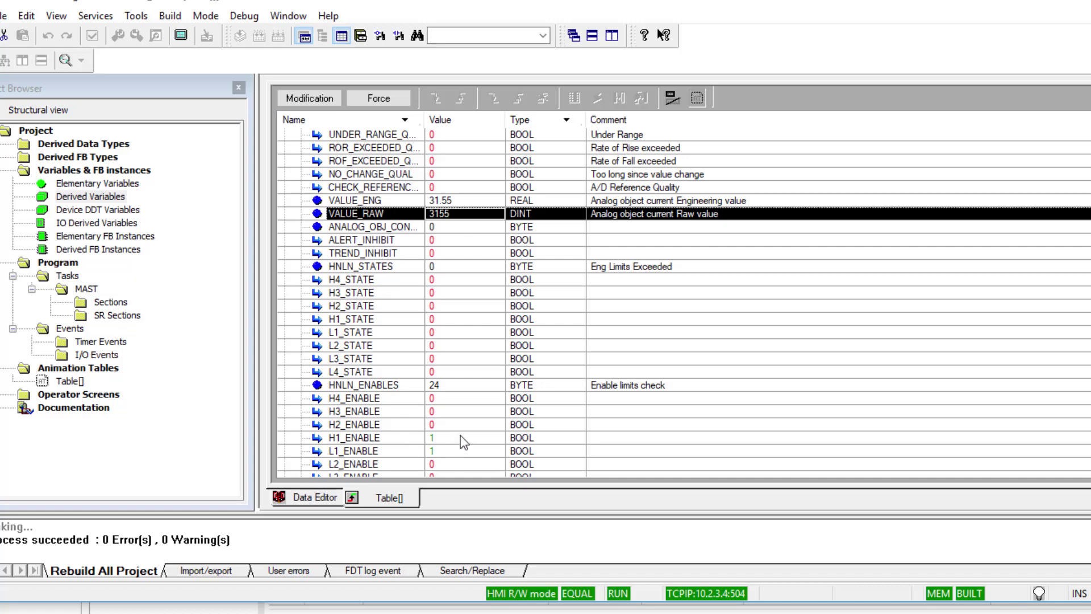
scroll(465, 443, down, 4)
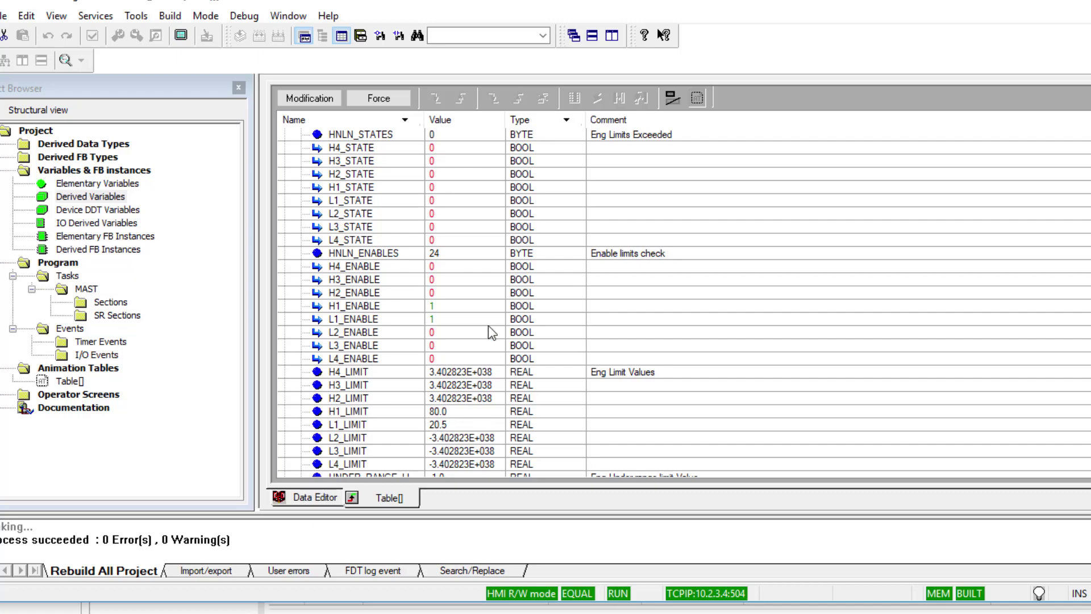
scroll(492, 332, up, 3)
scroll(491, 332, up, 1)
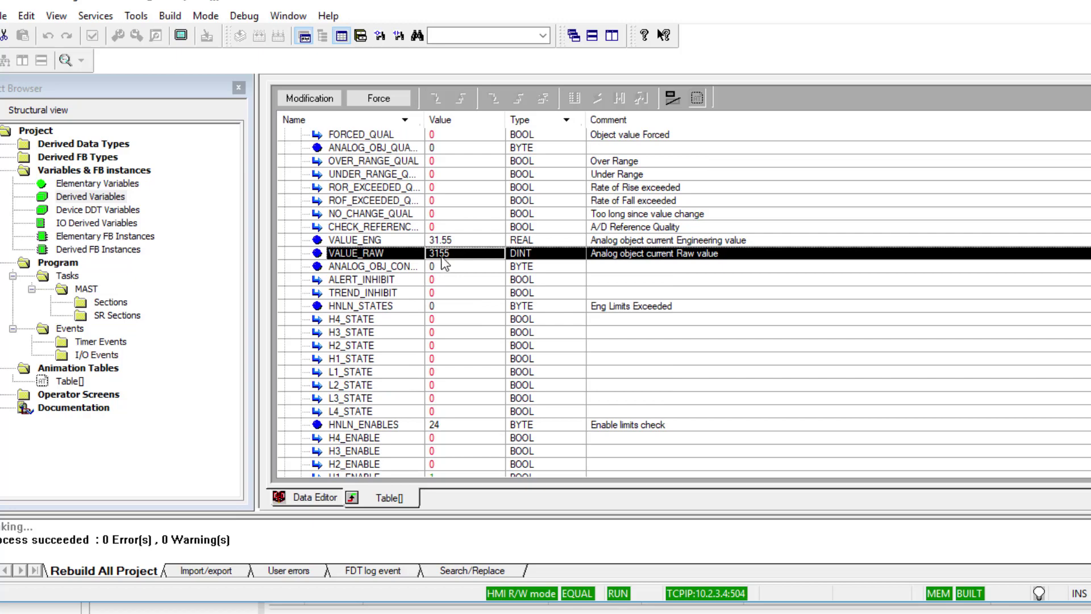
scroll(454, 250, up, 2)
scroll(443, 398, down, 1)
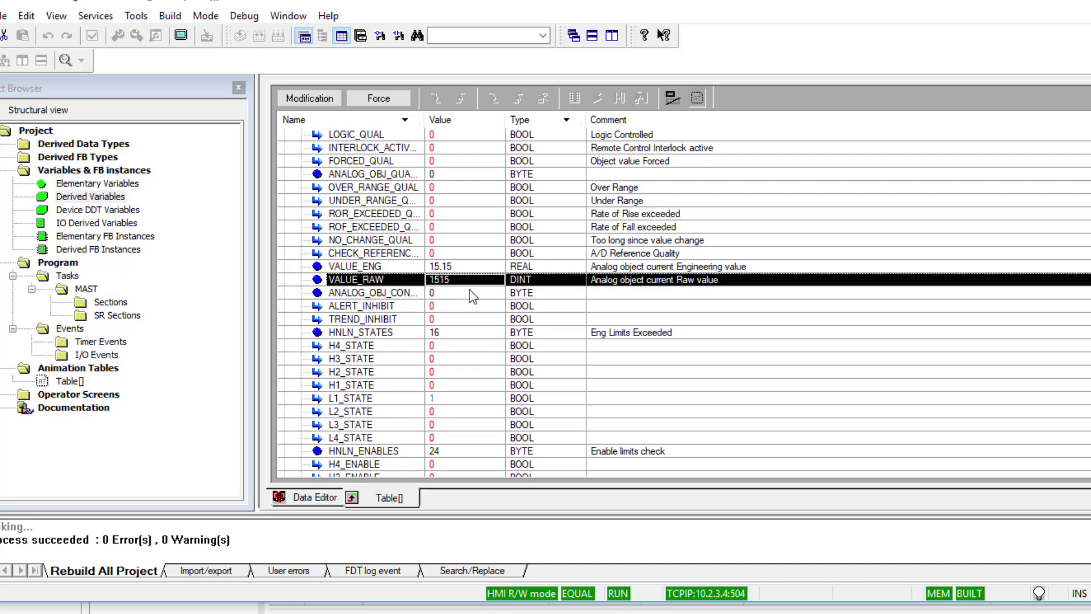
click(414, 403)
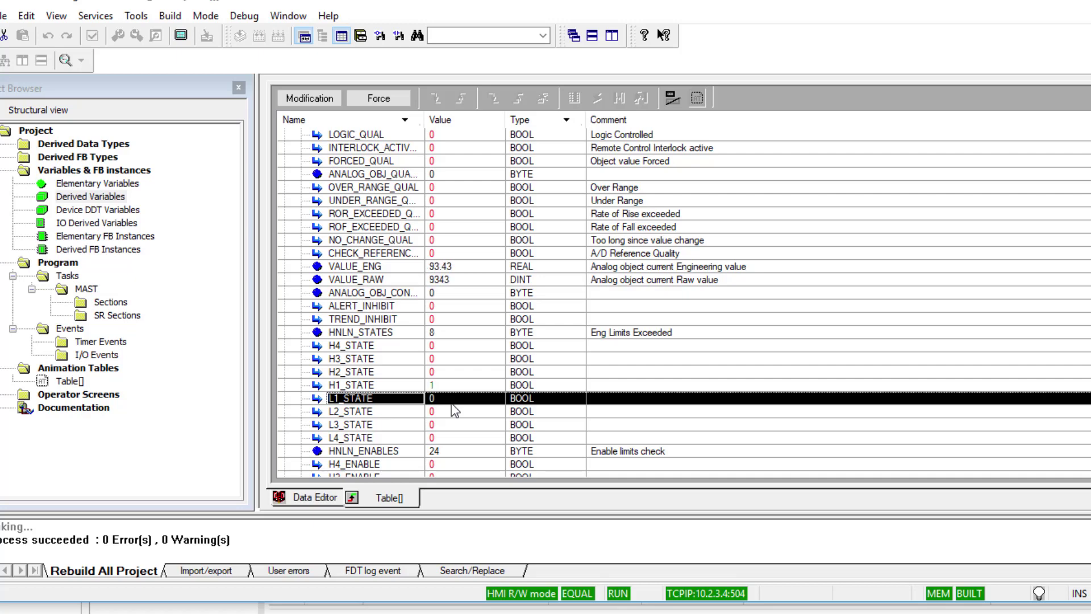
click(413, 385)
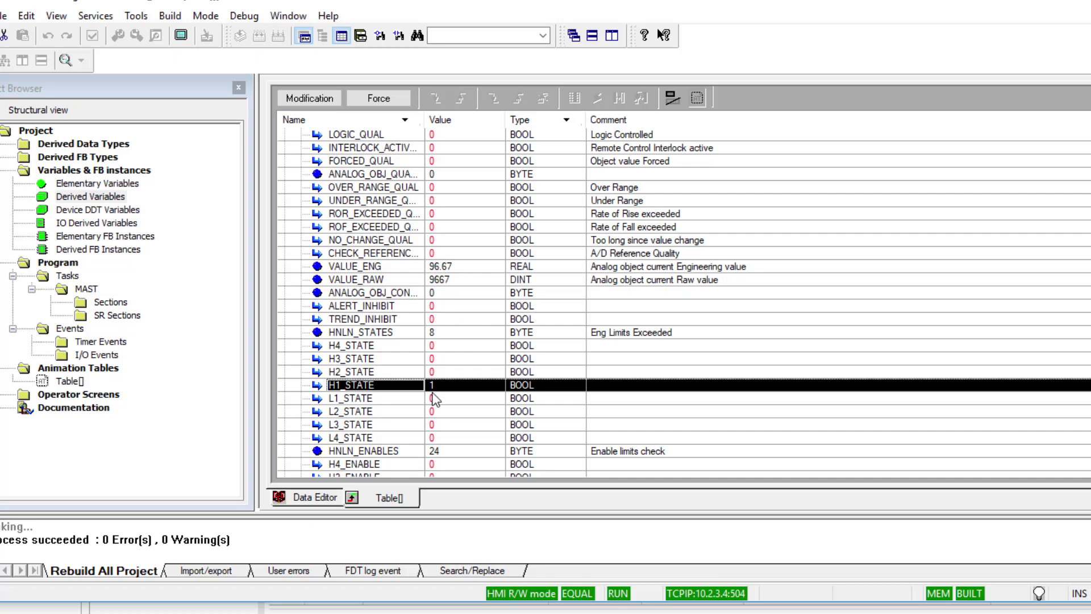
scroll(430, 382, down, 2)
scroll(430, 382, down, 6)
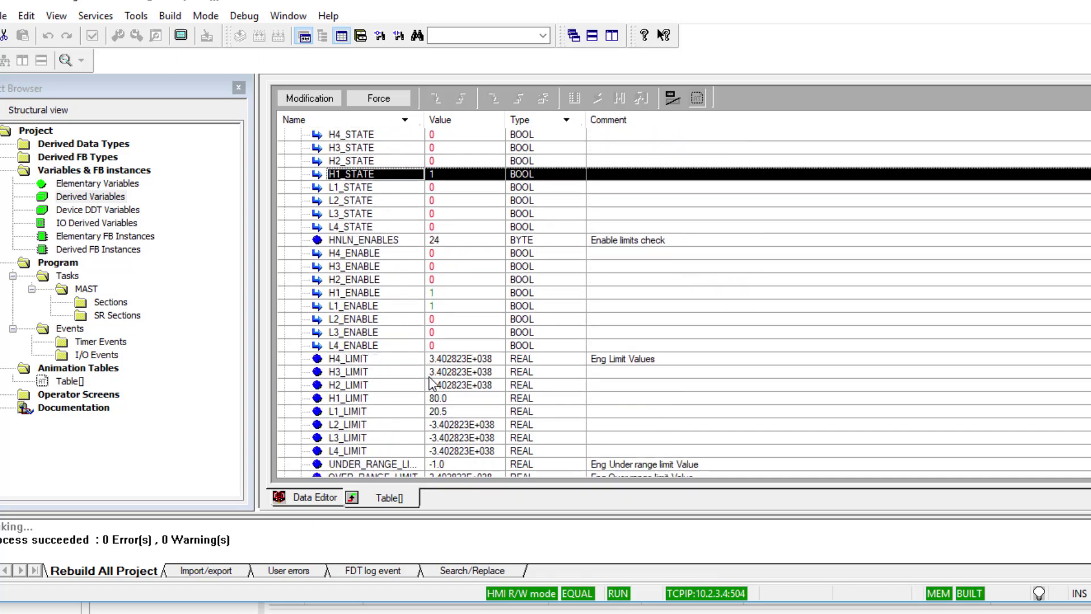